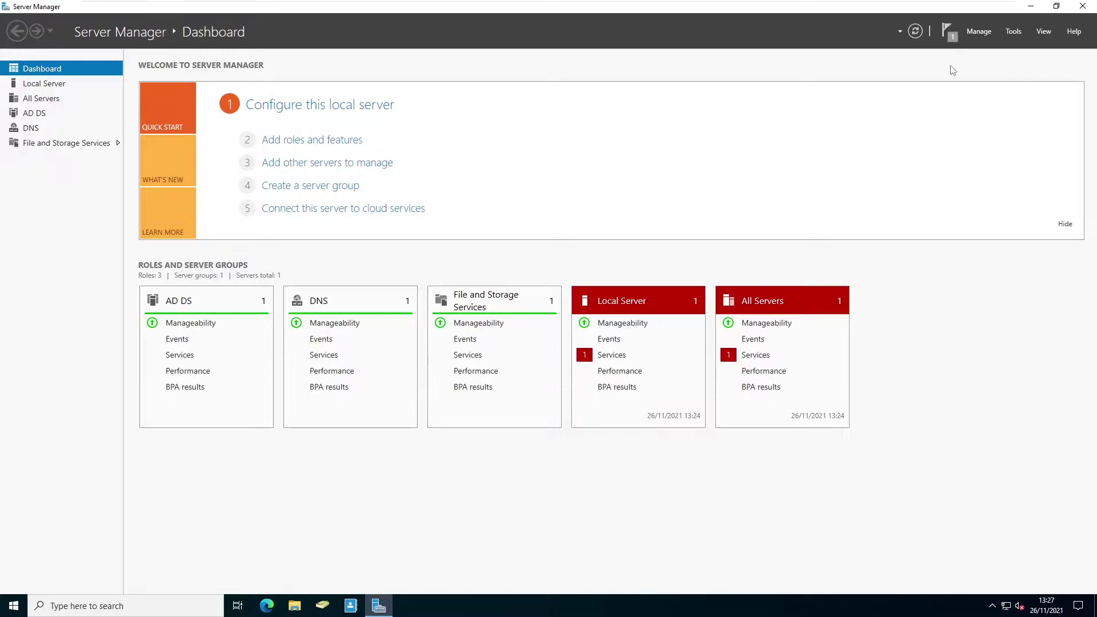
- Open the Group Policy Management console from the server's administration tools
left_click(1010, 32)
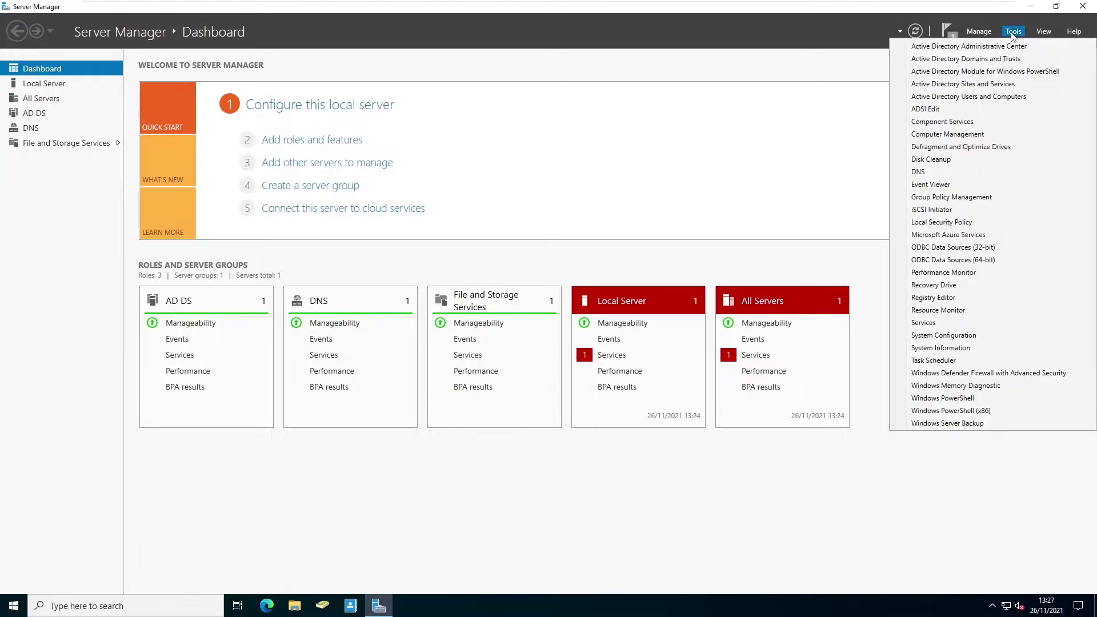
left_click(950, 198)
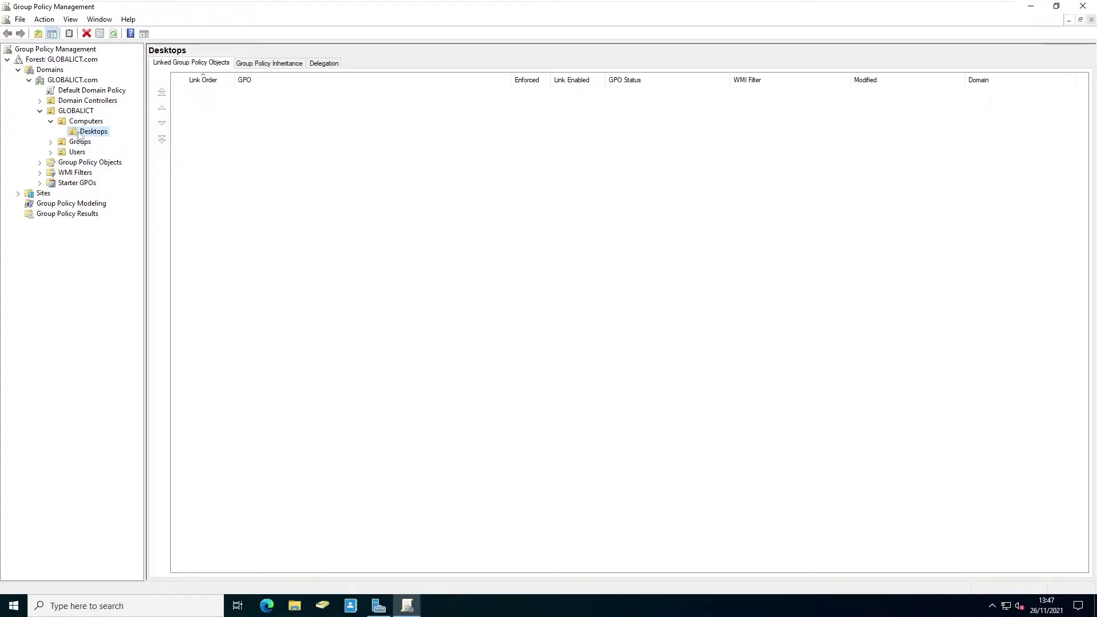
- Check which computers belong to the GLOBALICT Desktops organizational unit in Active Directory Users and Computers, and minimize that window
left_click(323, 606)
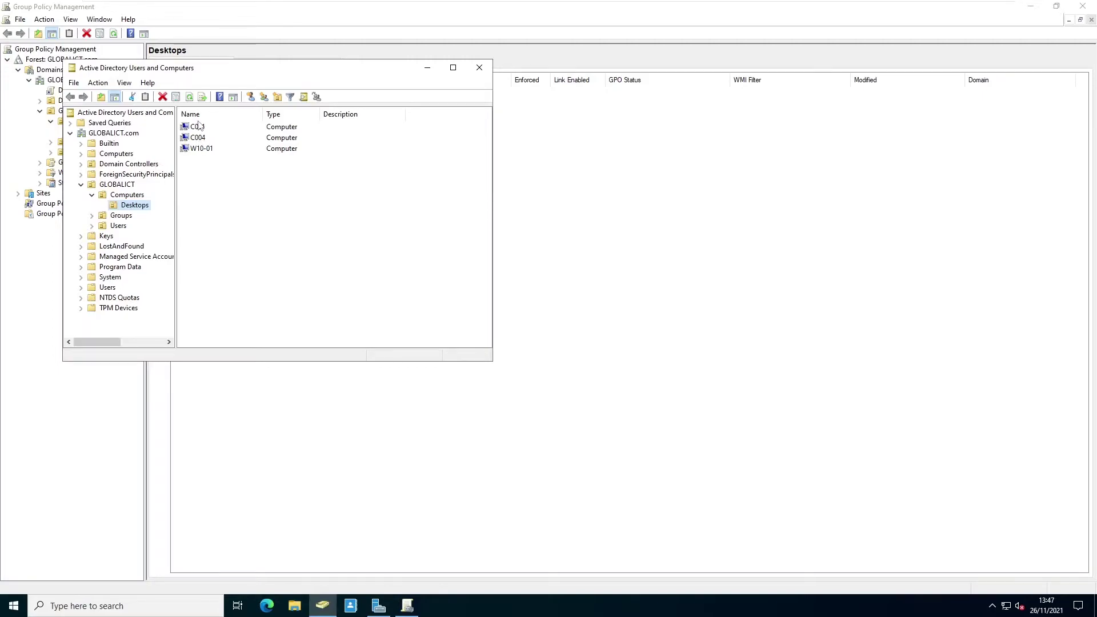
left_click(204, 150)
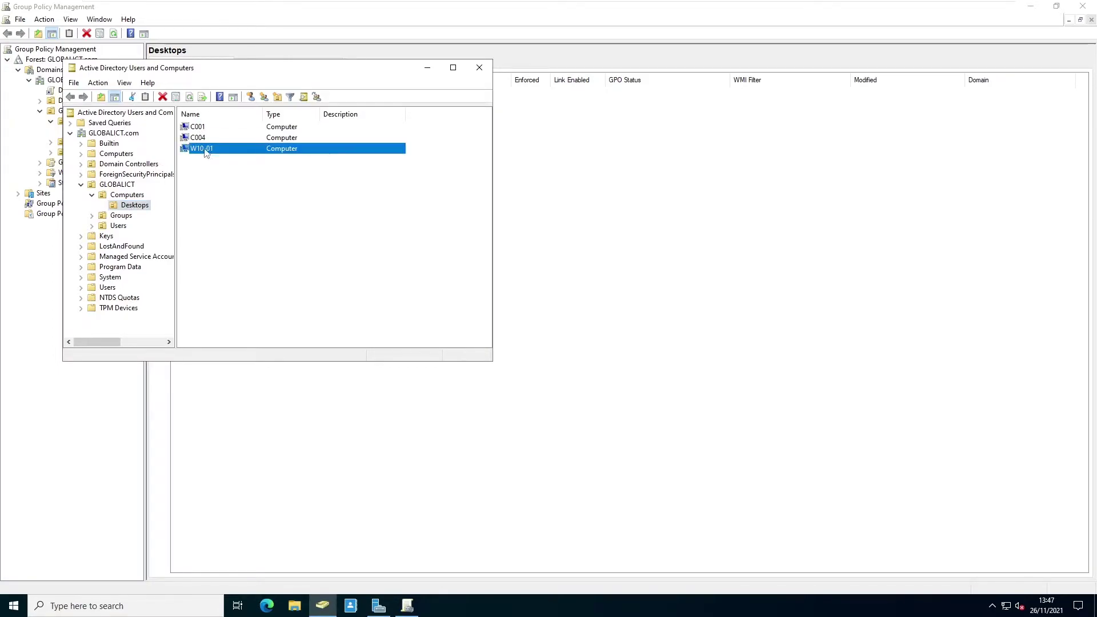
left_click_drag(204, 138, 203, 128)
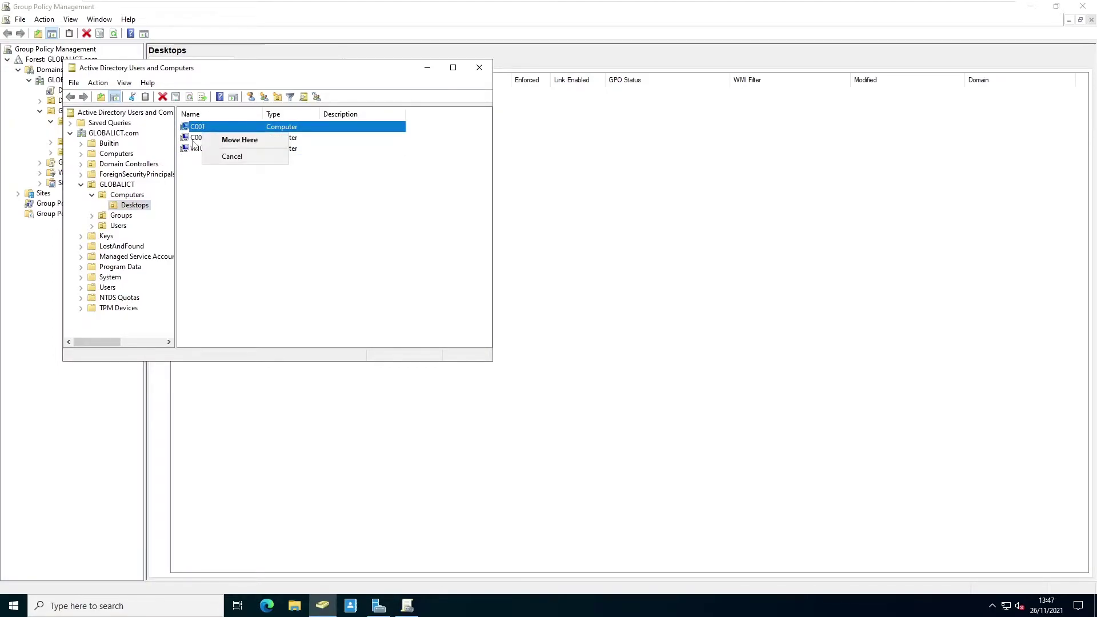
left_click(204, 144)
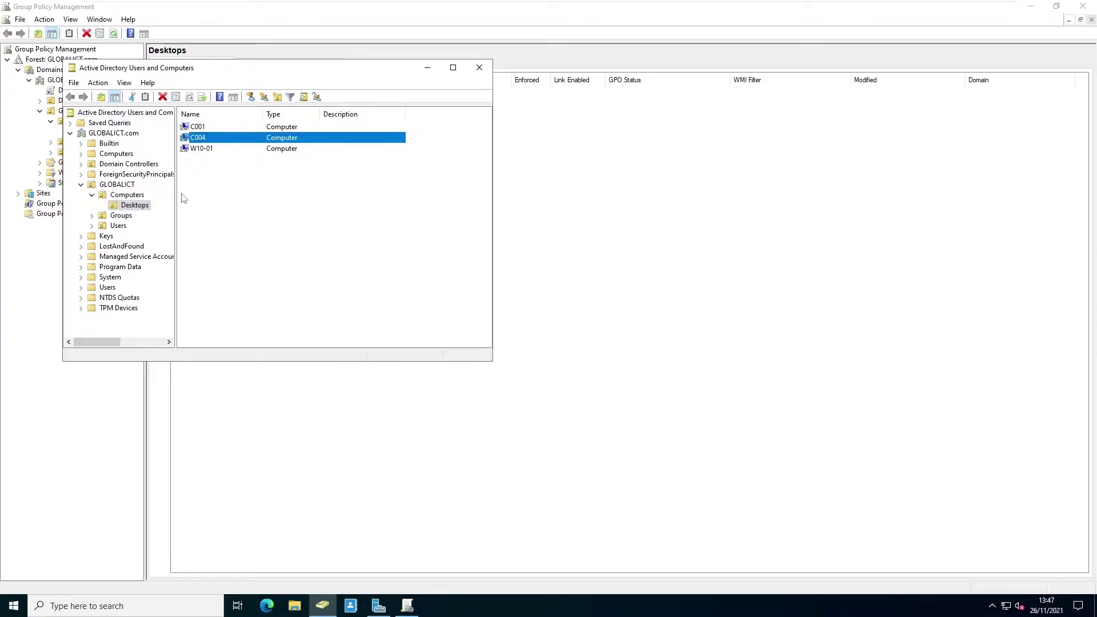
left_click(428, 67)
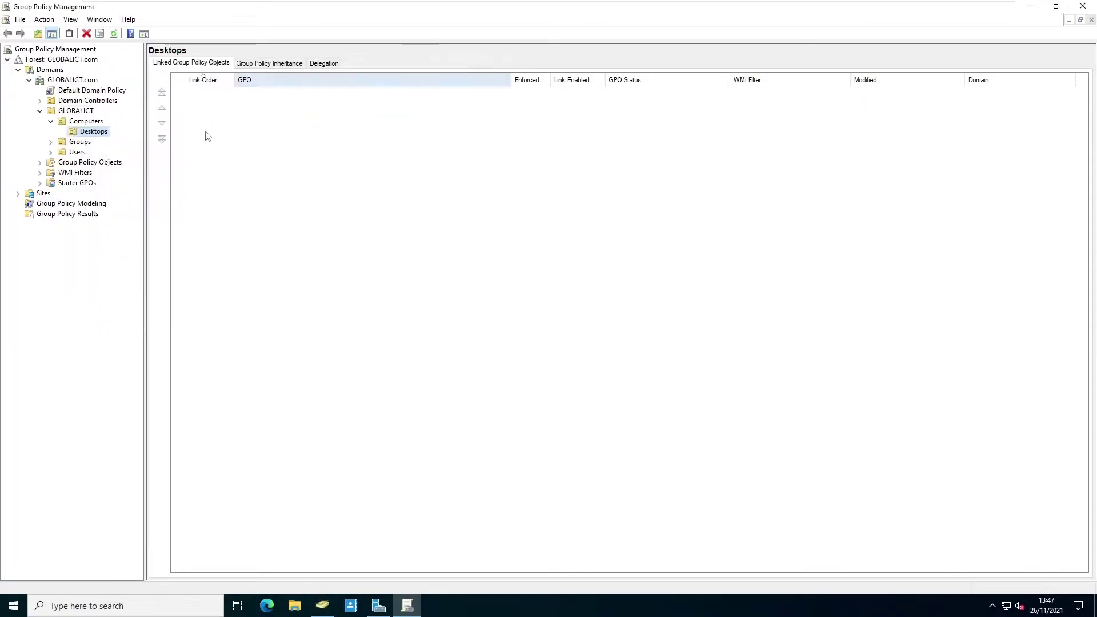
- Create a GPO named Microsoft-Teams in the domain and link it to the Desktops organizational unit
right_click(92, 134)
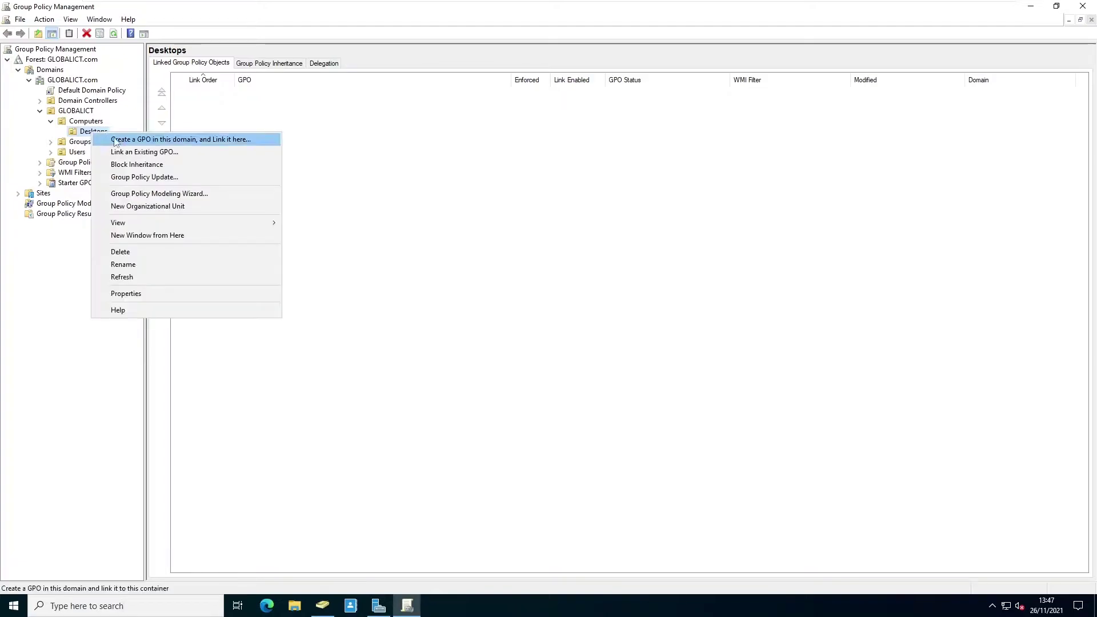
left_click(160, 142)
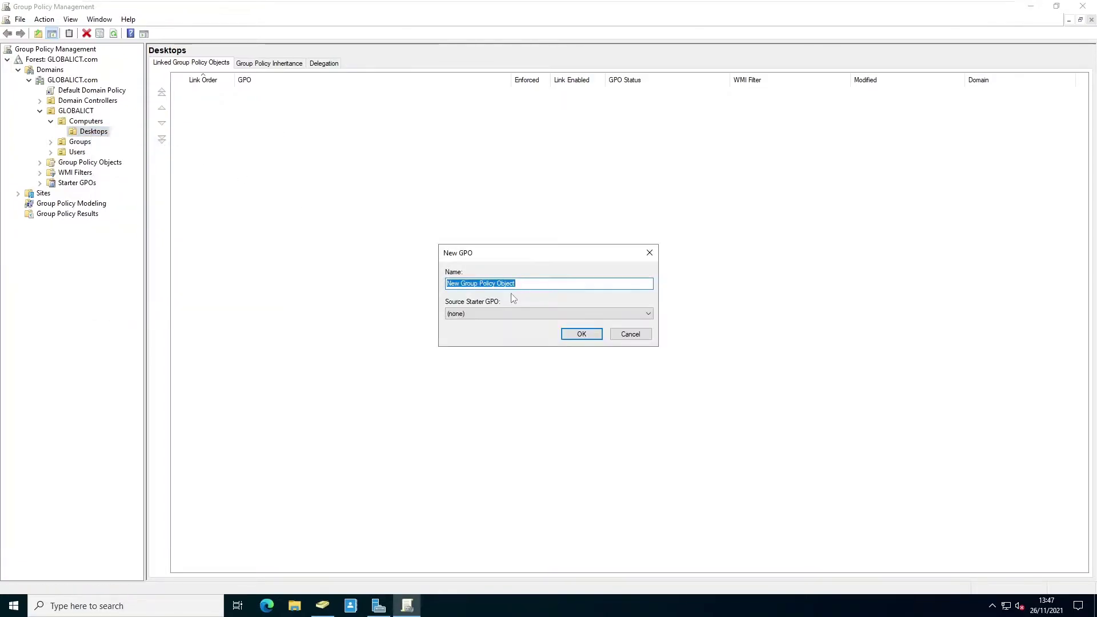
type("Microsoft-Teams")
key("Return")
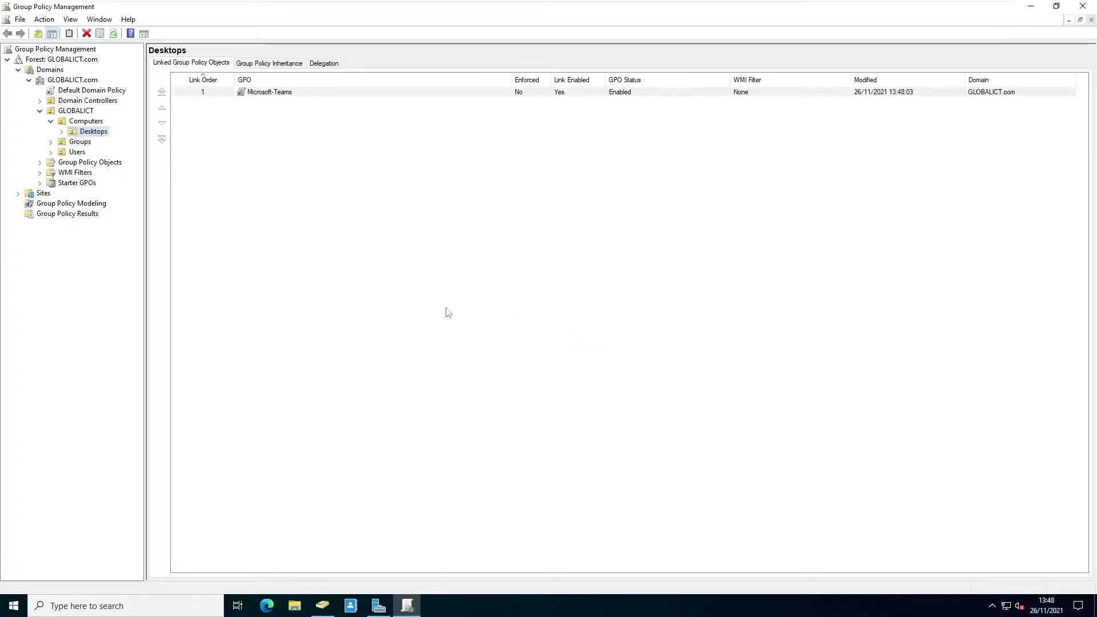
- Open the Microsoft-Teams GPO under Desktops for editing and maximize the editor window
left_click(62, 132)
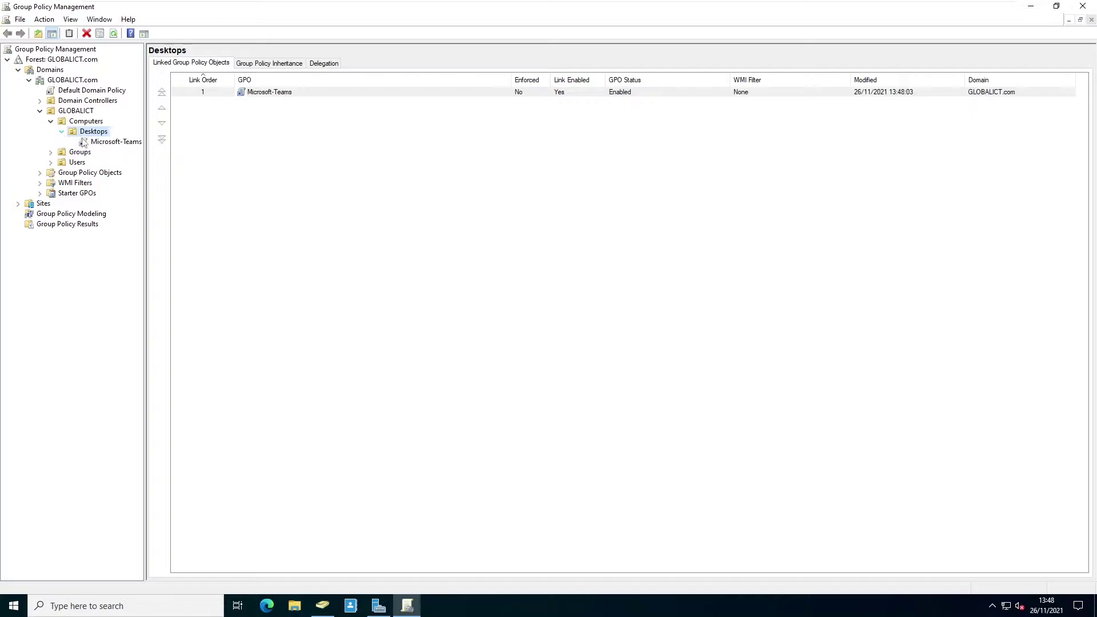
right_click(114, 146)
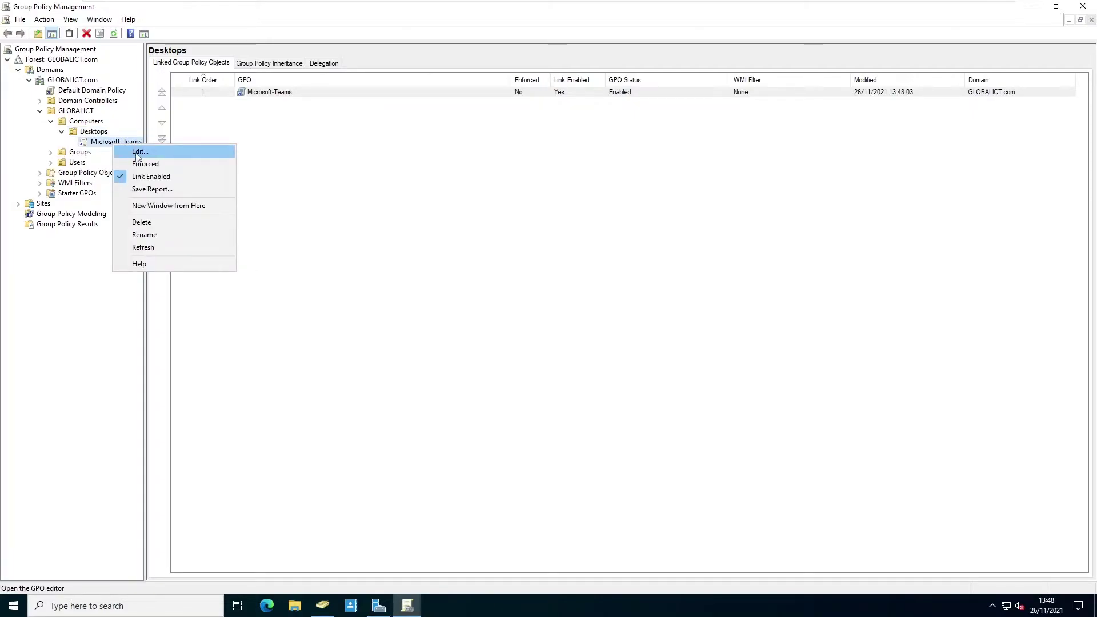
left_click(139, 152)
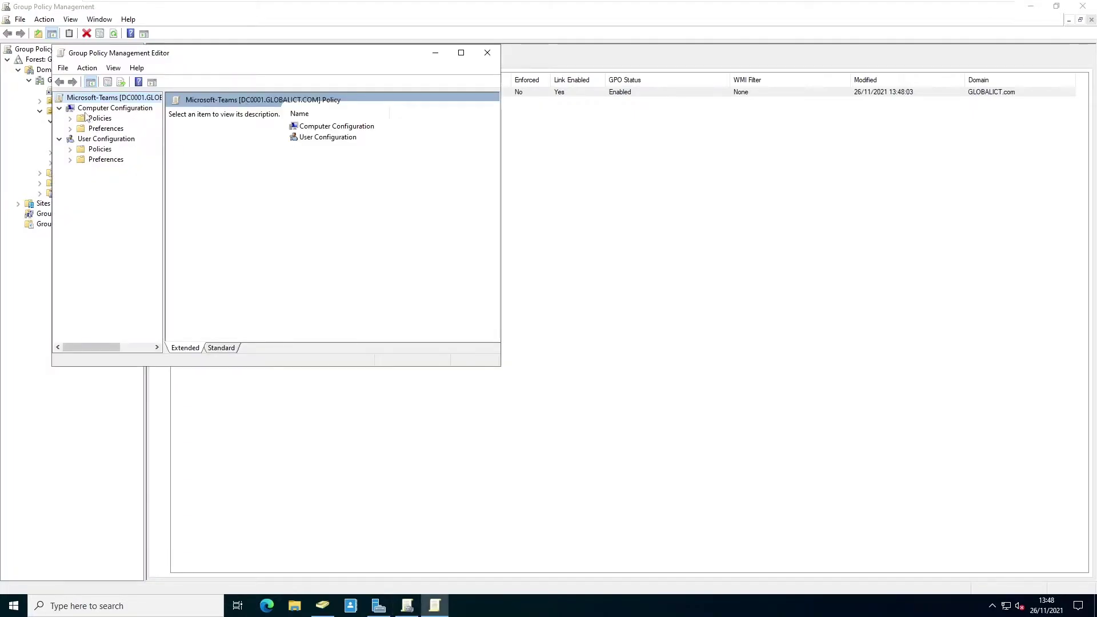
left_click(461, 53)
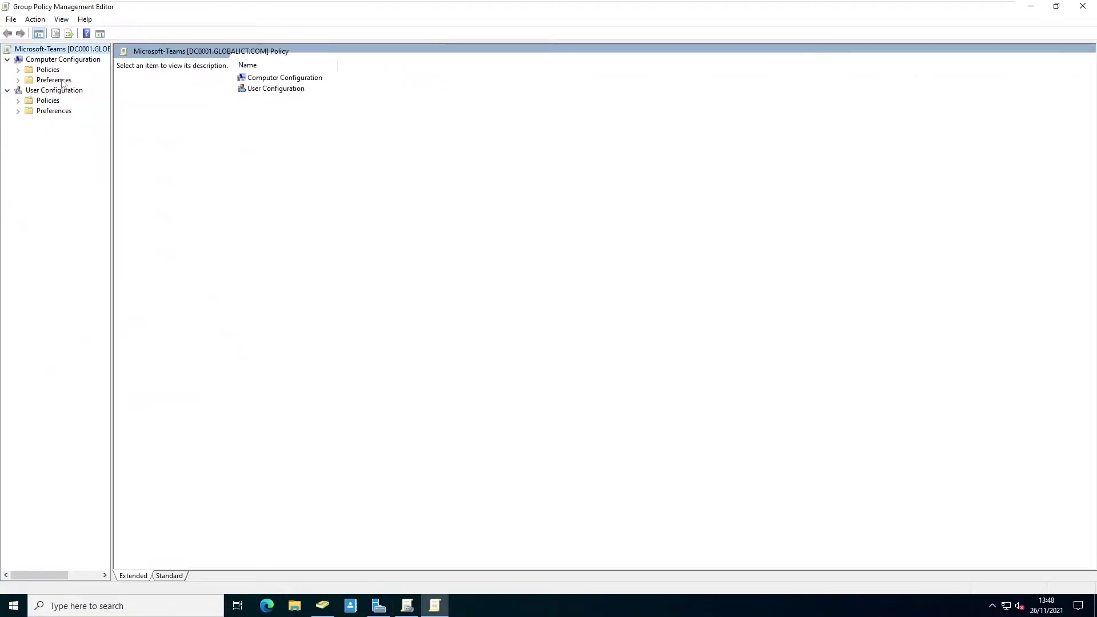
- Start a new software installation package in the Software Settings of the Computer Configuration policies
left_click(19, 70)
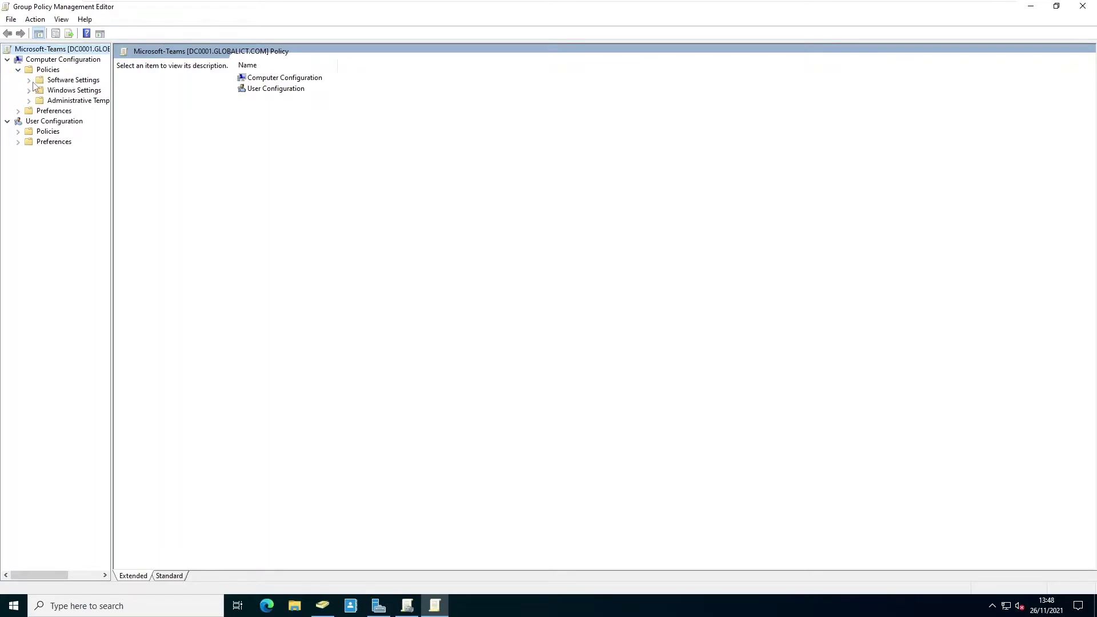
left_click(28, 80)
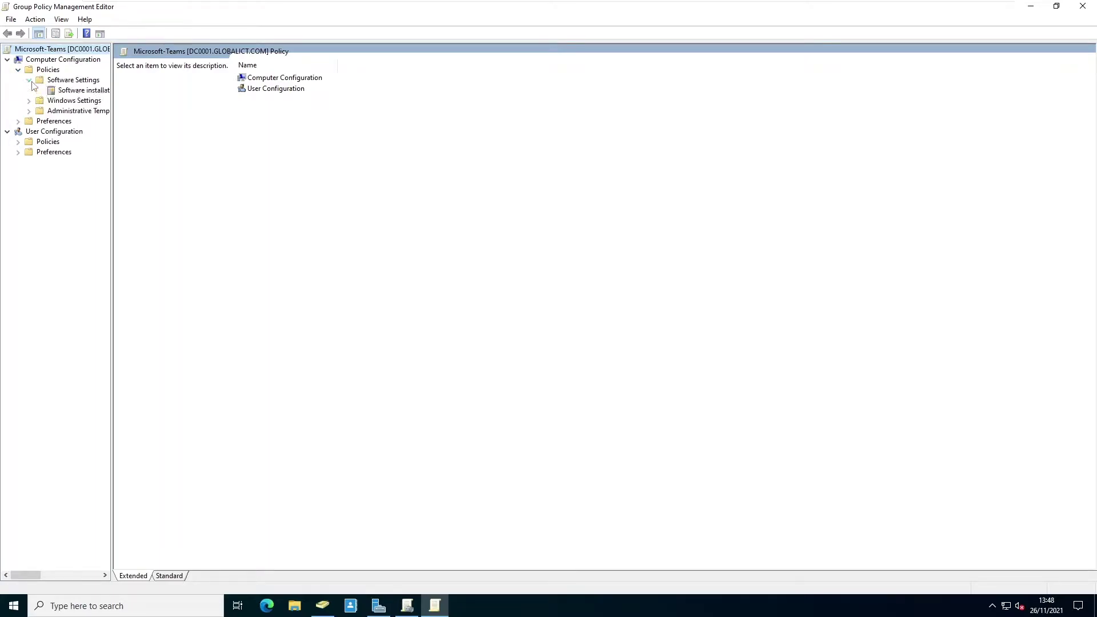
left_click(84, 93)
right_click(176, 79)
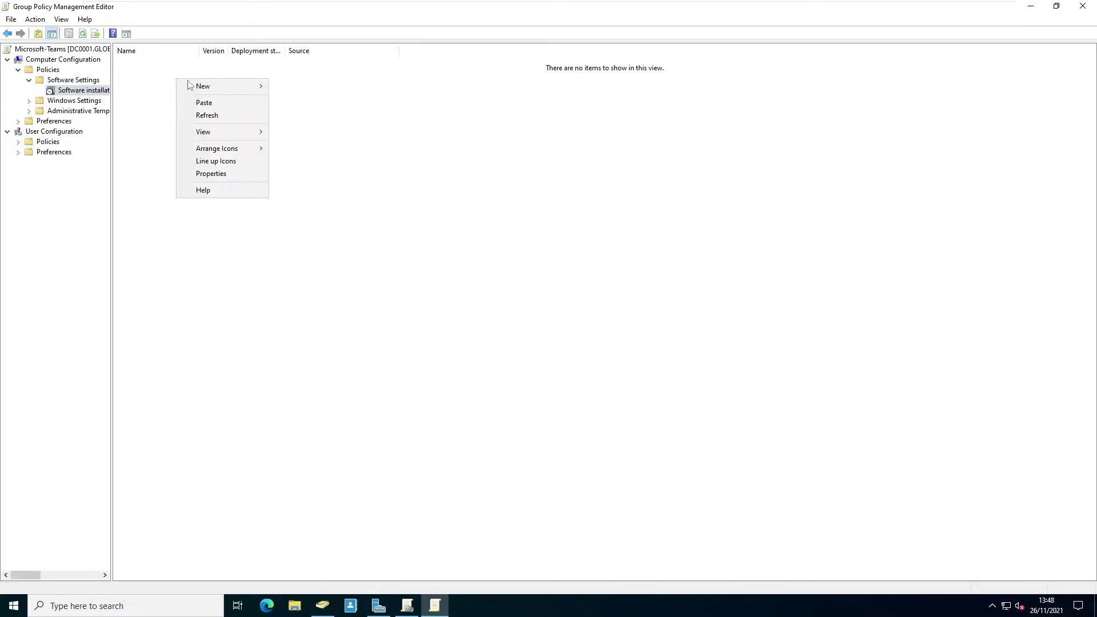
mouse_move(225, 87)
left_click(309, 86)
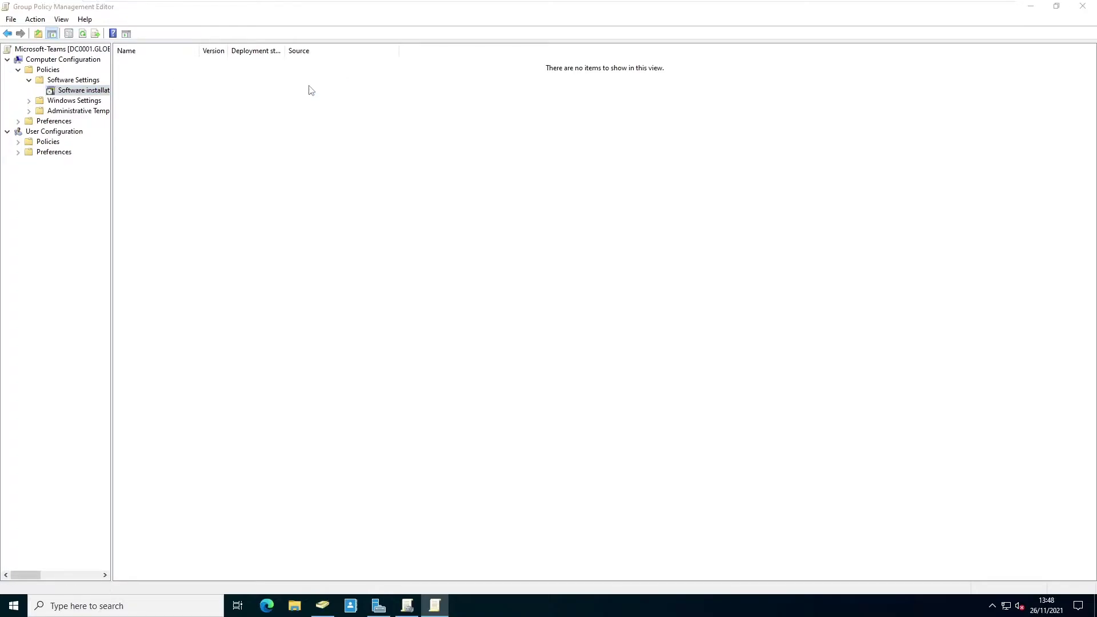
- Browse to the Software share on \\dc0001 as the location of the installer package
left_click(211, 45)
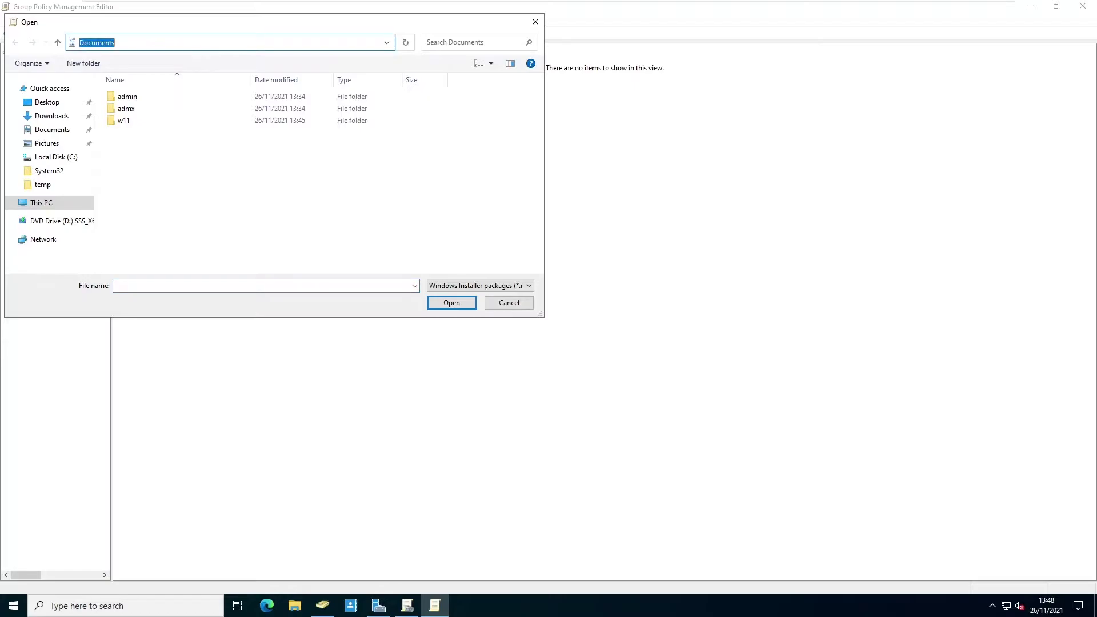
type("\\\\dc001")
key("ctrl+a")
key("Return")
left_click(661, 312)
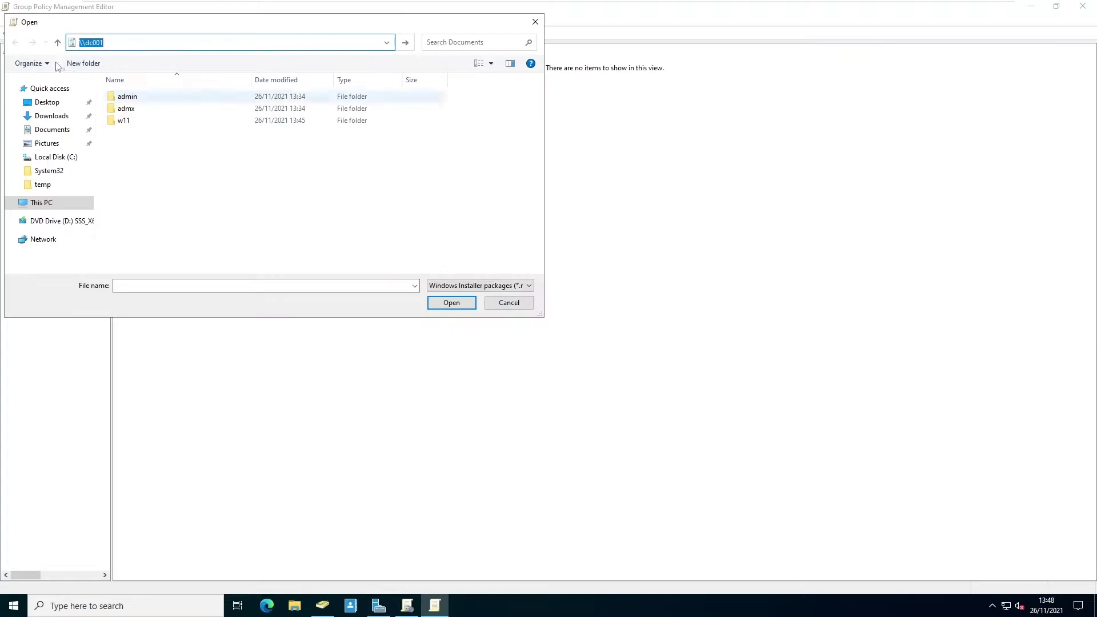
left_click(101, 42)
type("0")
key("Return")
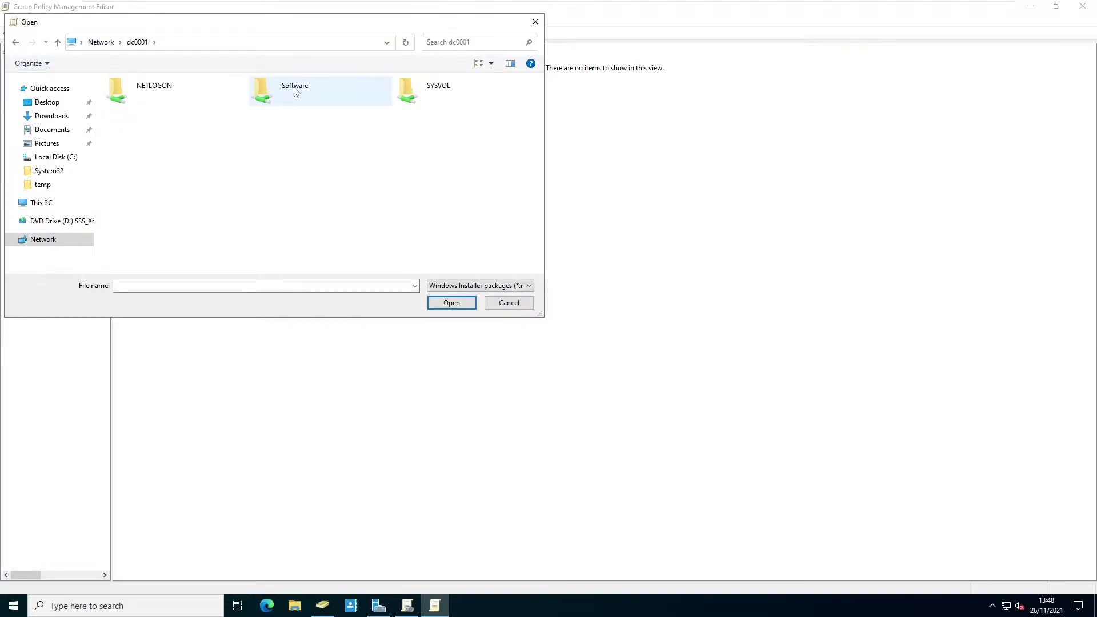
double_click(296, 91)
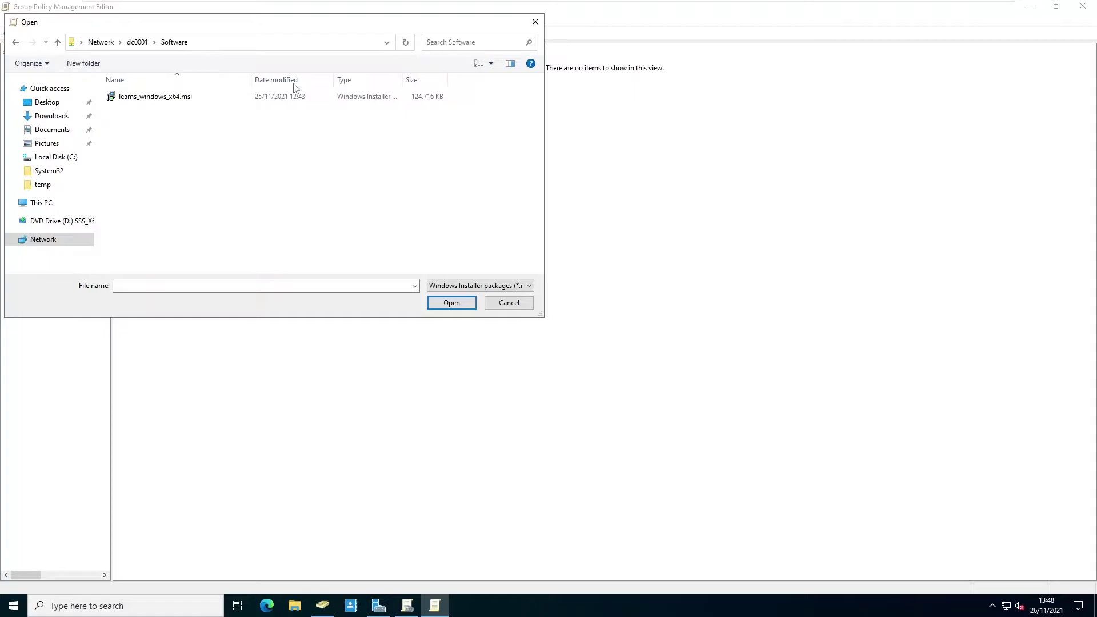
- Add the Teams_windows_x64.msi package with the Assigned deployment method
left_click(161, 98)
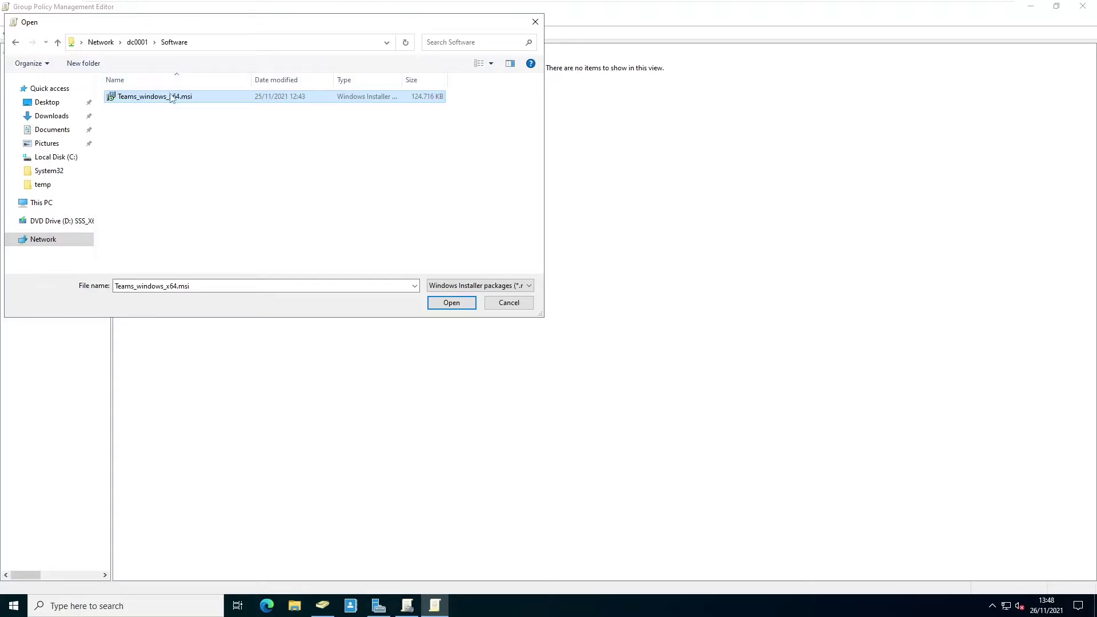
left_click(174, 99)
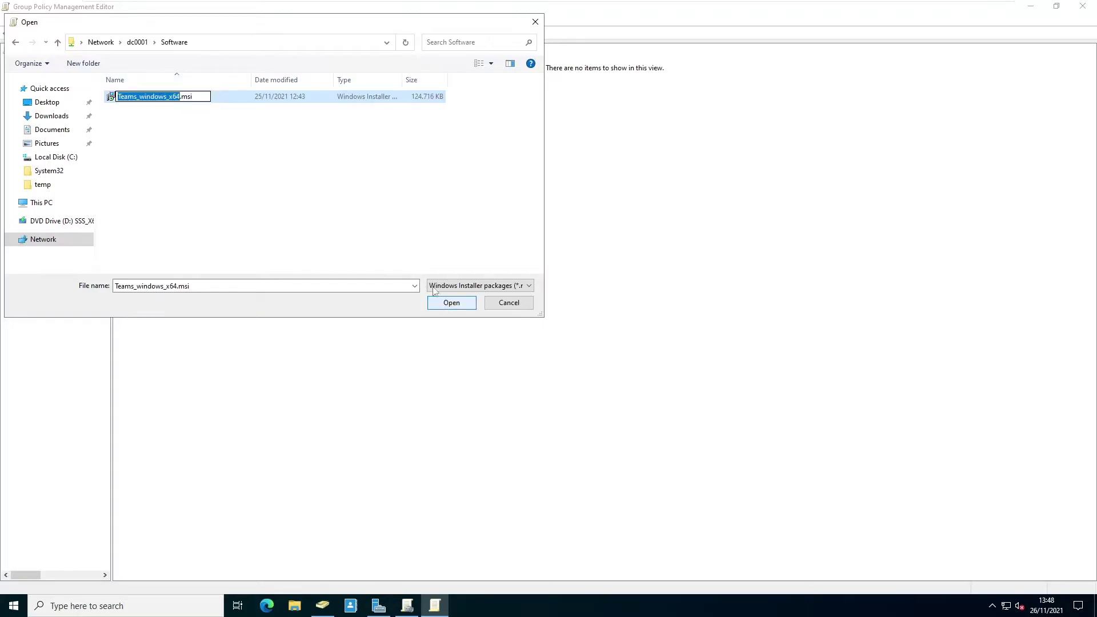
key("Escape")
left_click(451, 303)
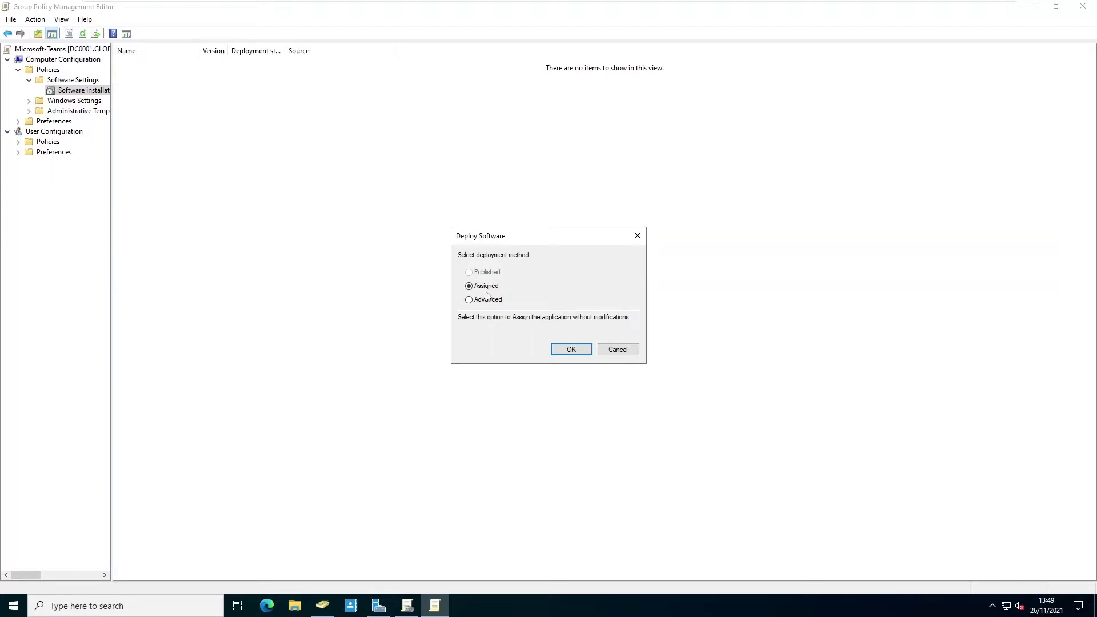
left_click(571, 350)
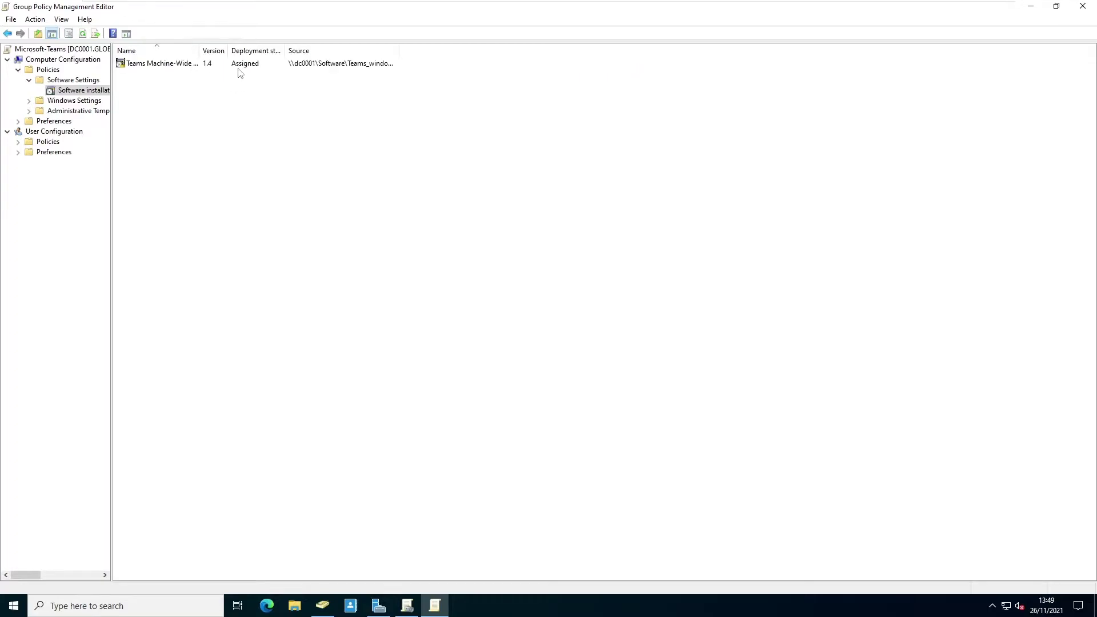
- Widen the Name column of the software package list to fit the full package name
right_click(170, 65)
left_click(174, 72)
left_click_drag(229, 49, 230, 49)
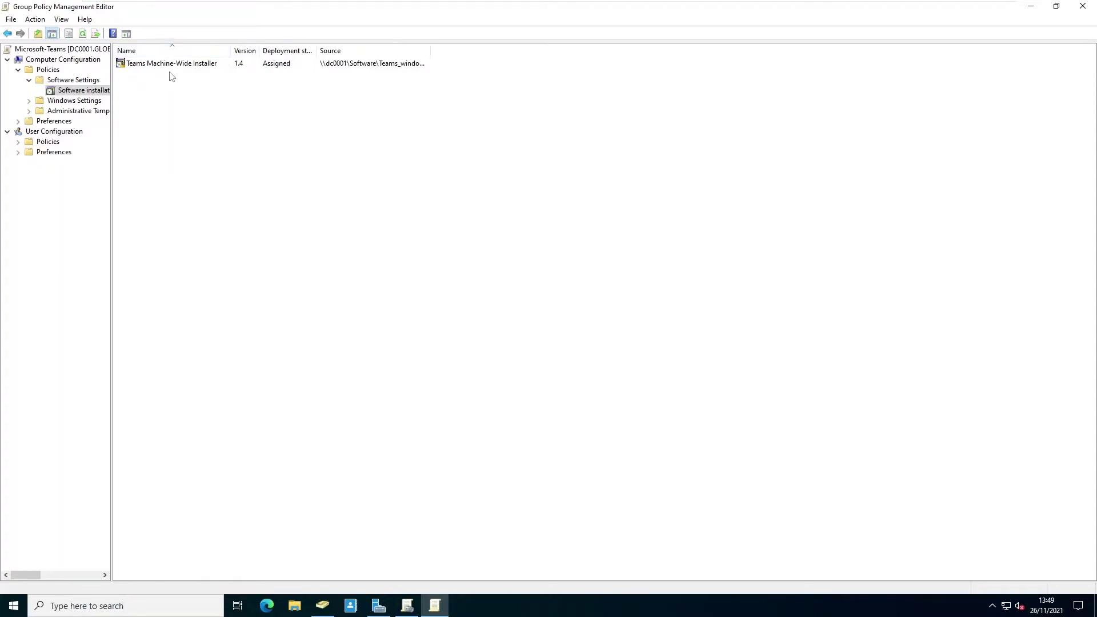
- Review the Teams package's general, deployment, upgrade, category, modification and security properties, and close them without saving changes
right_click(180, 67)
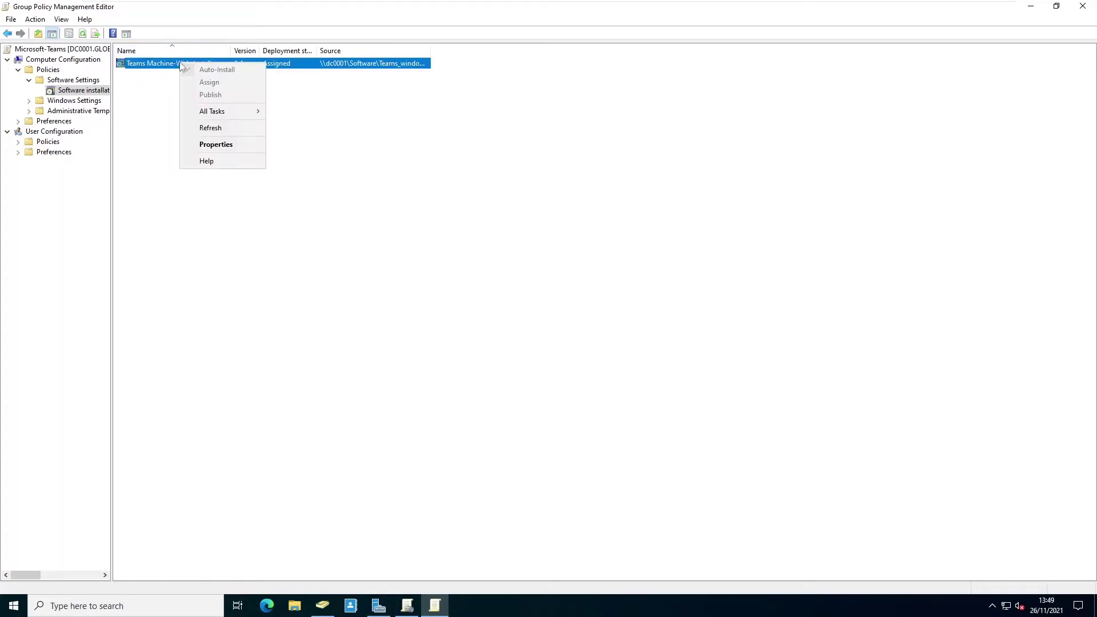
left_click(228, 147)
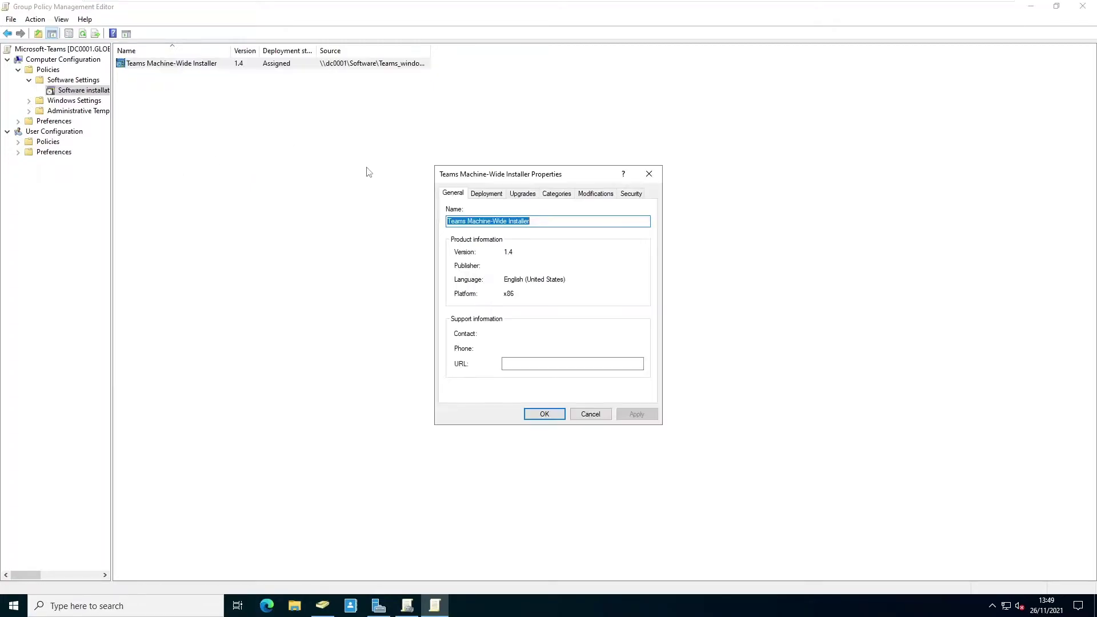
left_click_drag(521, 182, 483, 143)
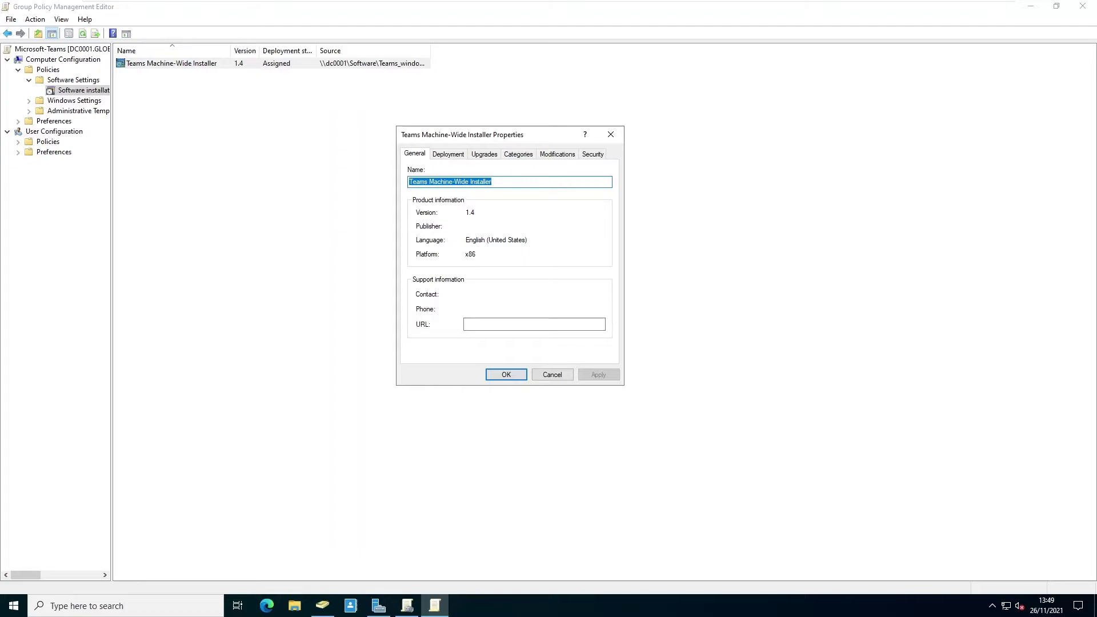
left_click_drag(492, 181, 417, 182)
left_click(448, 154)
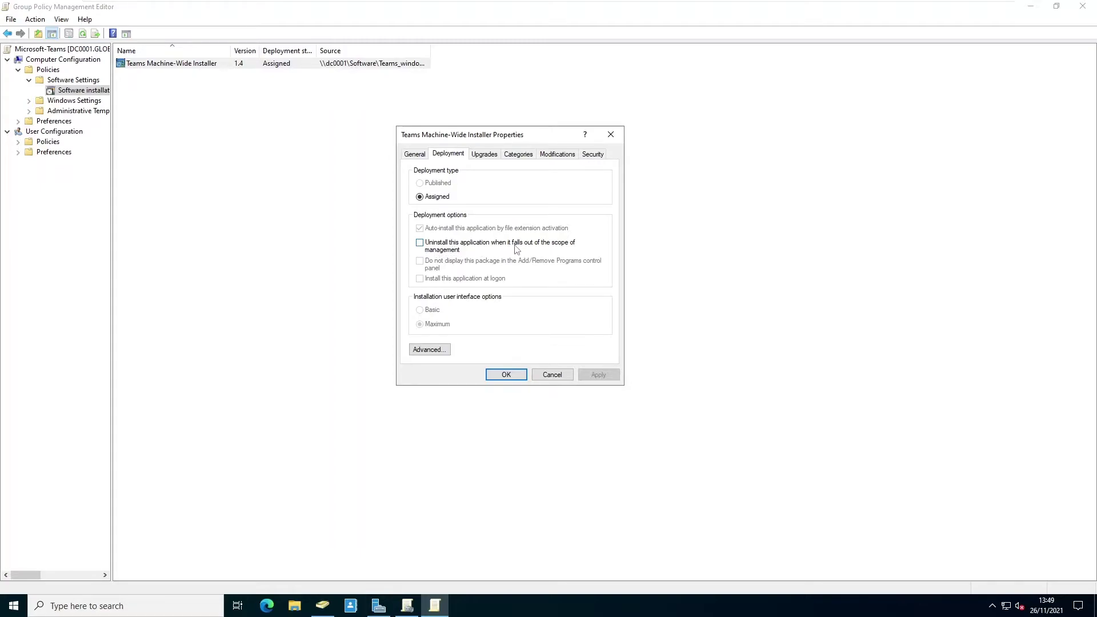
left_click(483, 156)
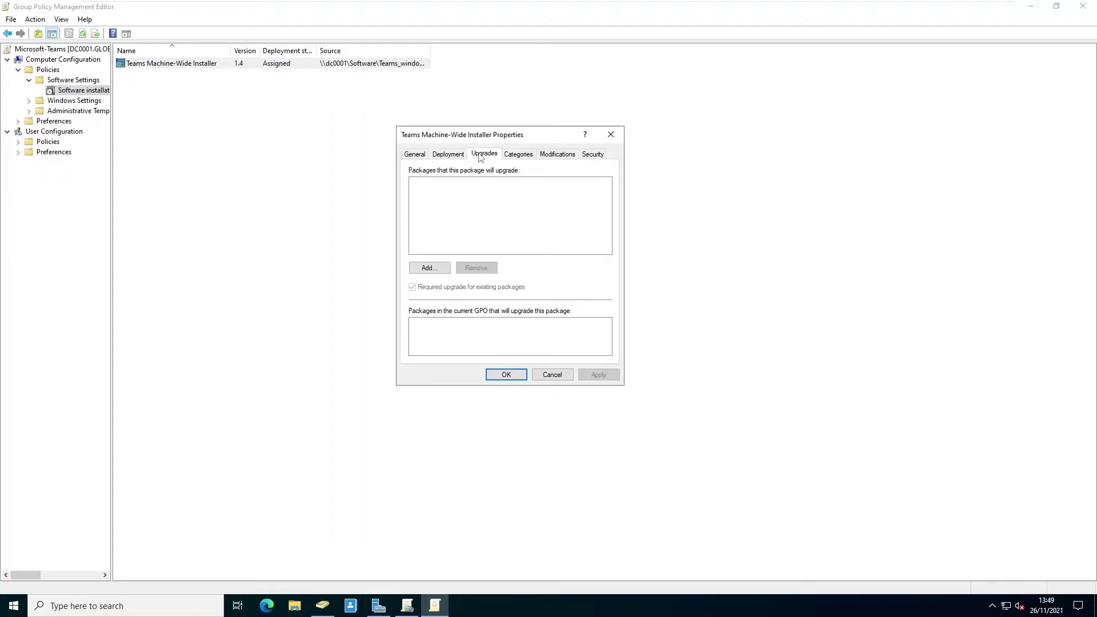
left_click(520, 159)
left_click(548, 159)
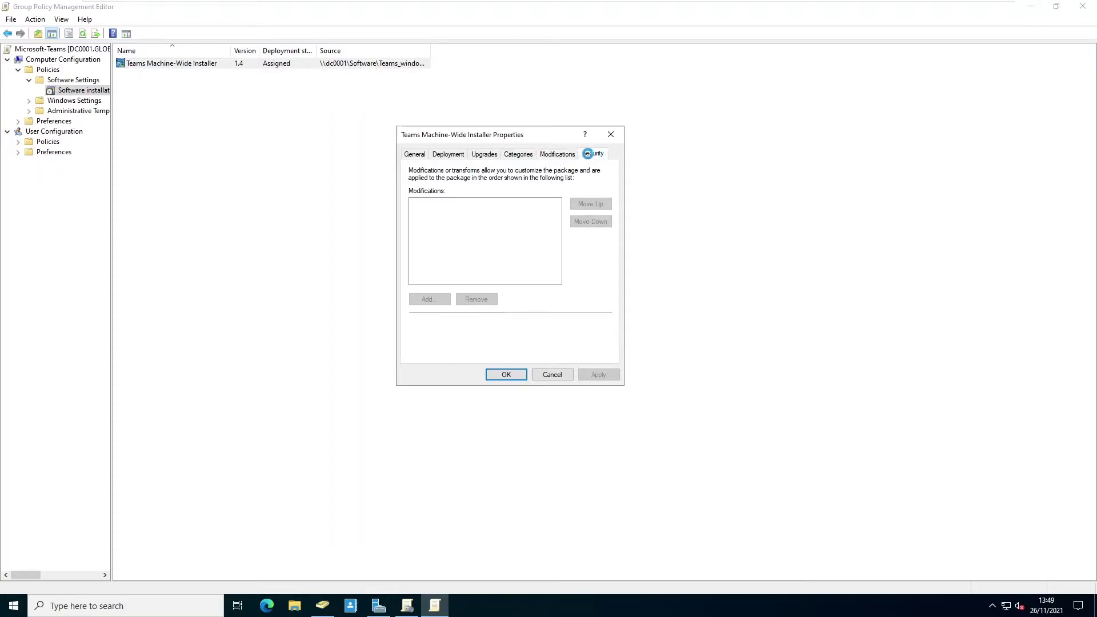
left_click(594, 154)
scroll(551, 214, "down", 1)
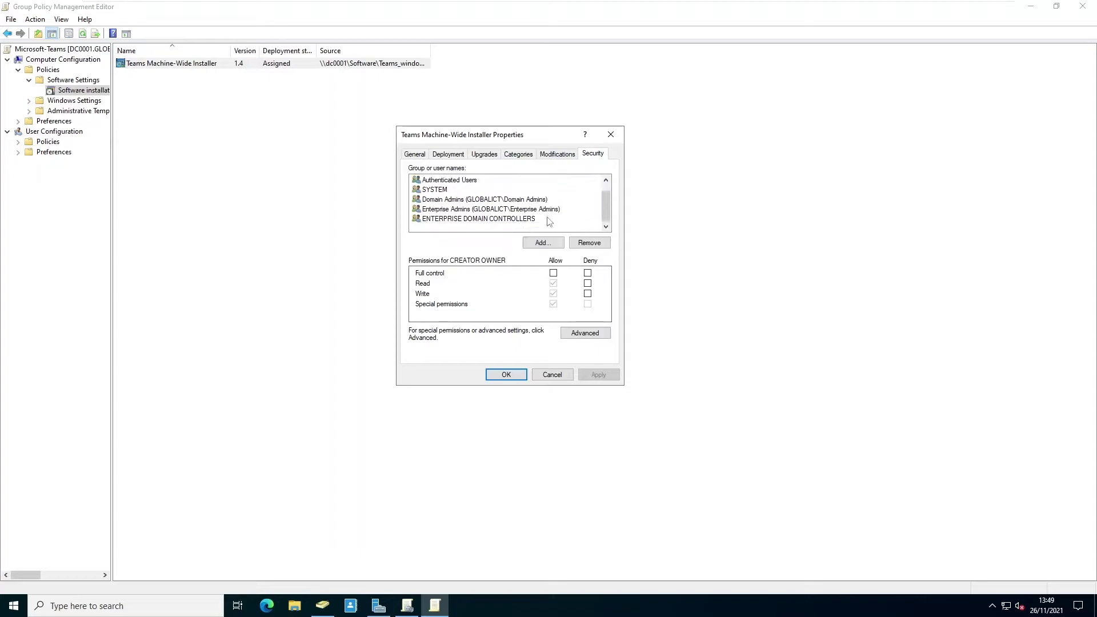
left_click(550, 375)
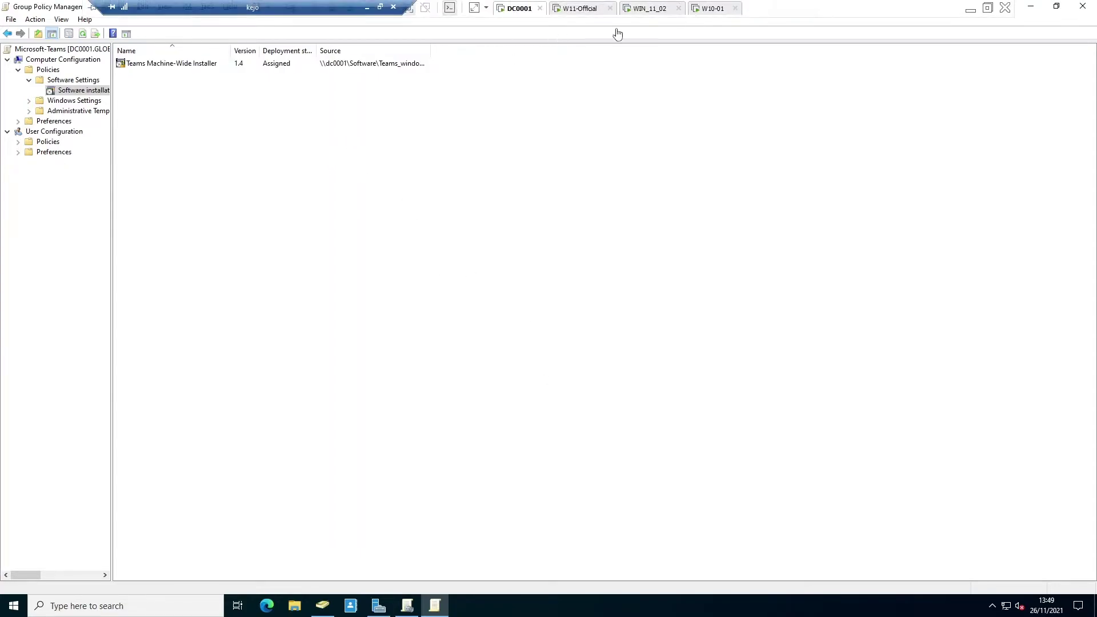
- Switch to the W10-01 virtual machine and close its BitLocker, This PC and About Windows windows
left_click(714, 9)
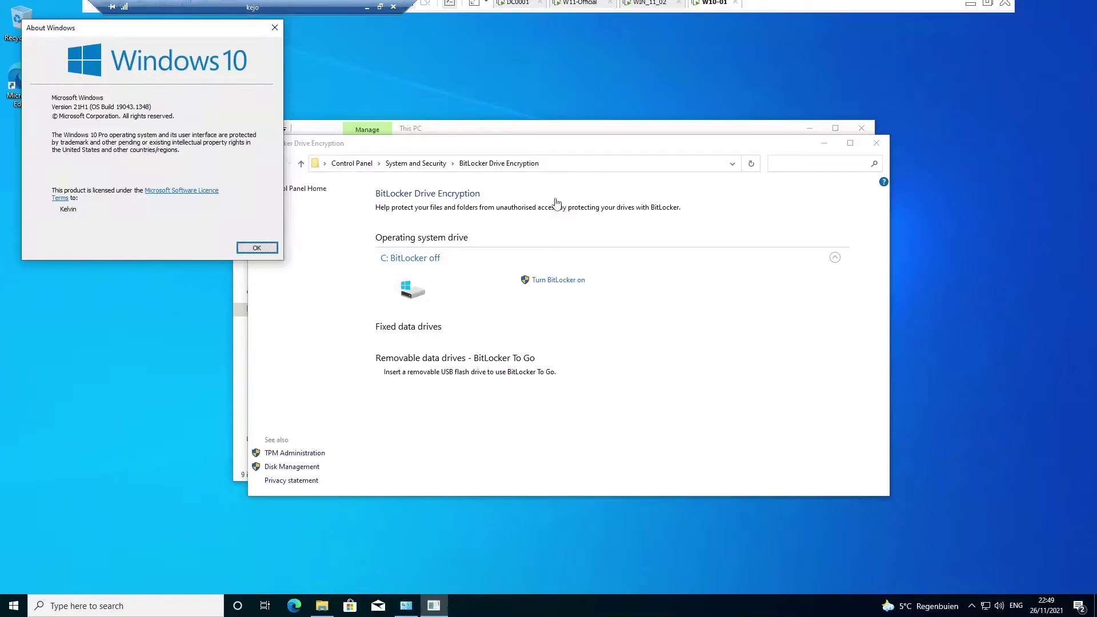
left_click(876, 143)
left_click(862, 128)
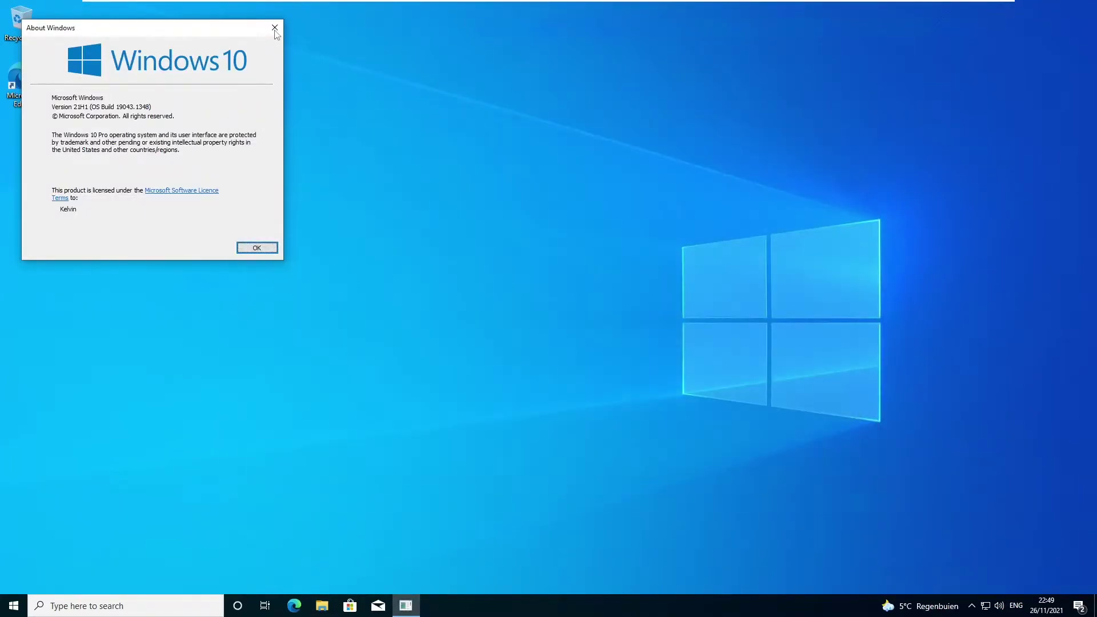
left_click(257, 247)
- Open Command Prompt on W10-01 and force a Group Policy update with gpupdate /force
left_click(183, 609)
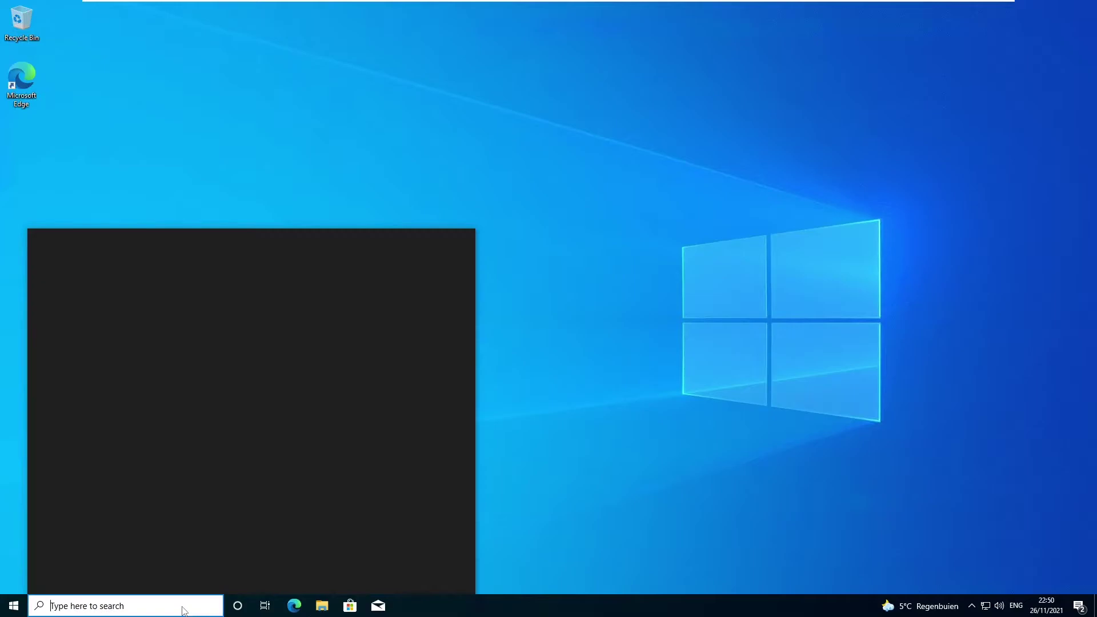
type("cmd")
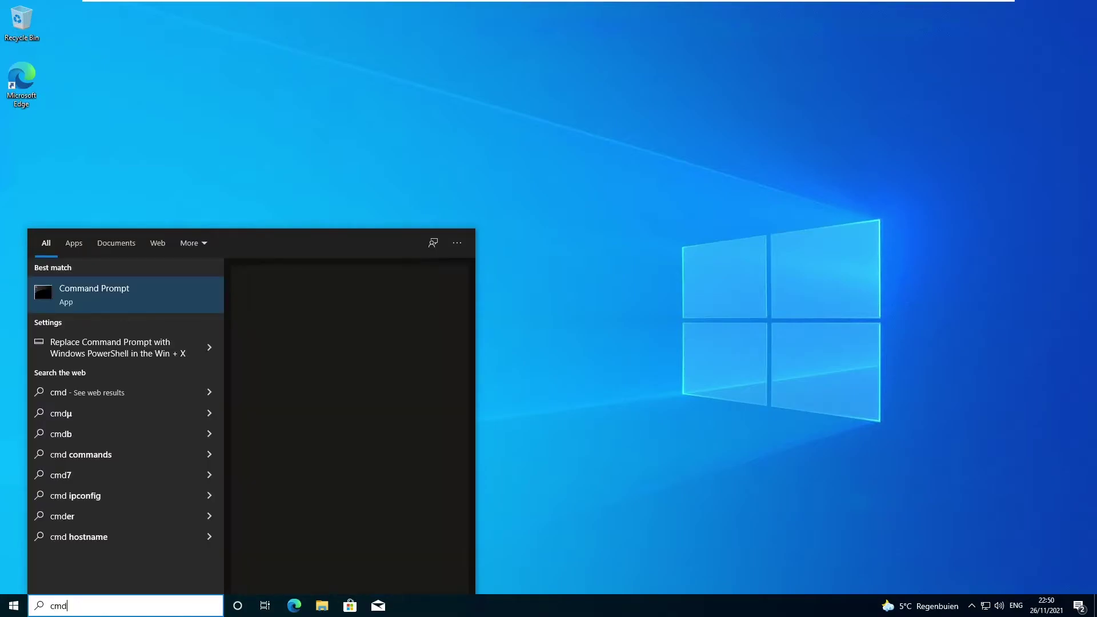
key("Return")
left_click(306, 242)
type("gpupdate /force")
key("Return")
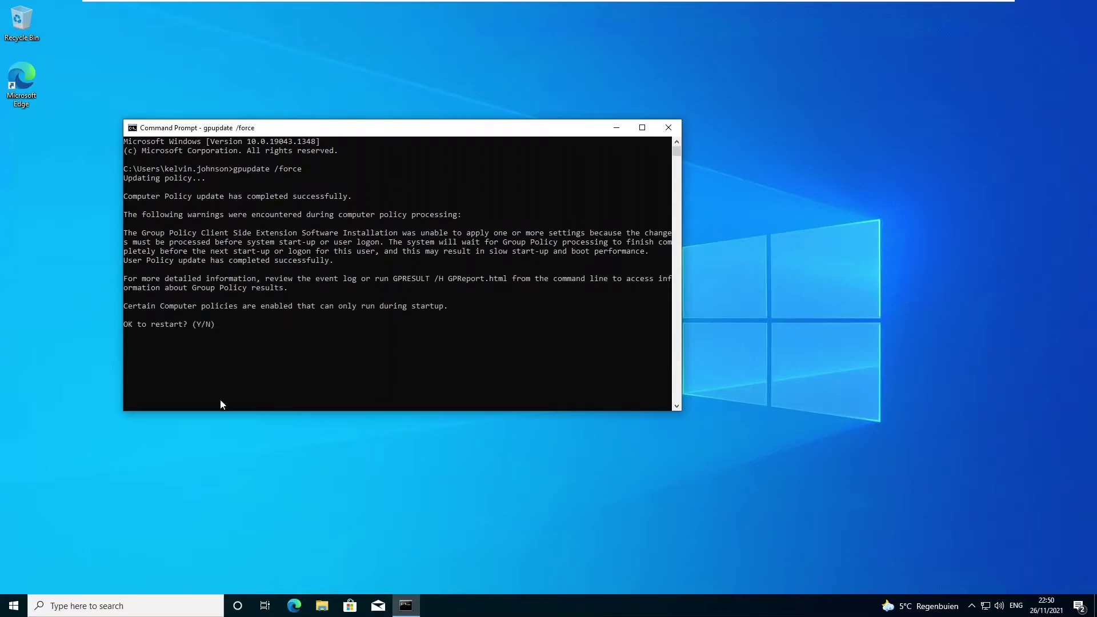
- Agree to restart W10-01 by answering y, and dismiss the sign-out notice
left_click(281, 351)
type("y")
key("Return")
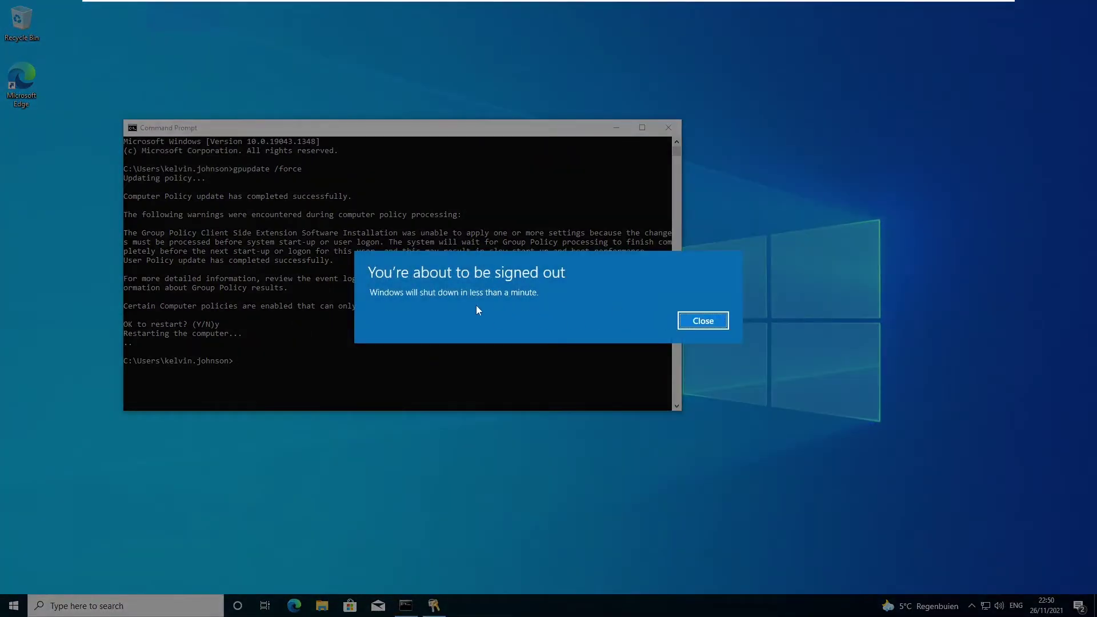
left_click(688, 322)
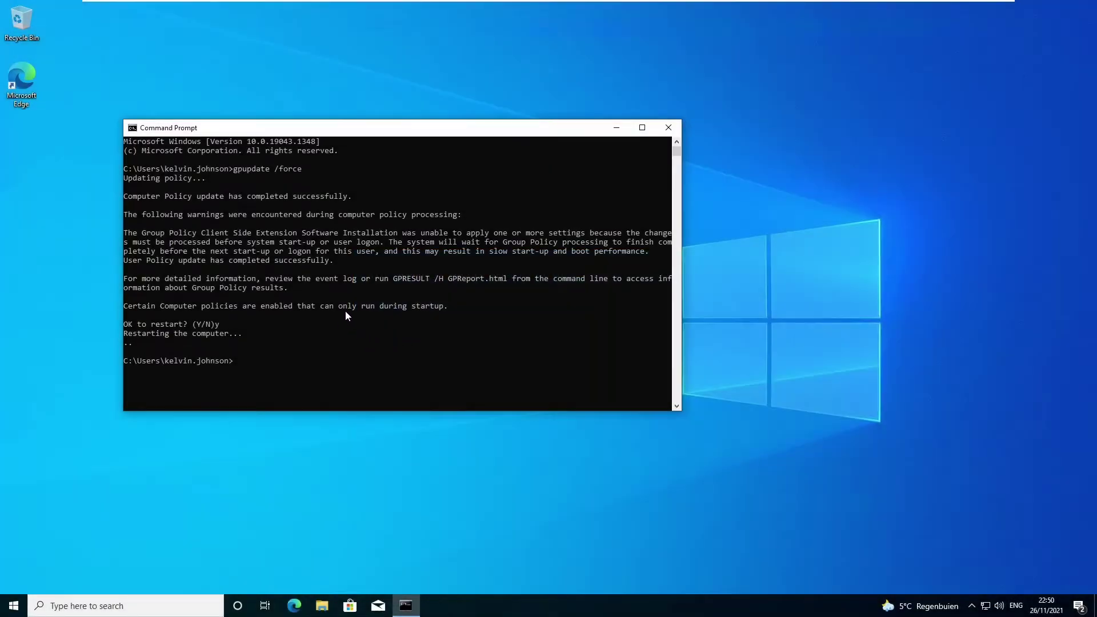
- Switch to the WIN_11_02 virtual machine and search it for an existing teams app
mouse_move(677, 5)
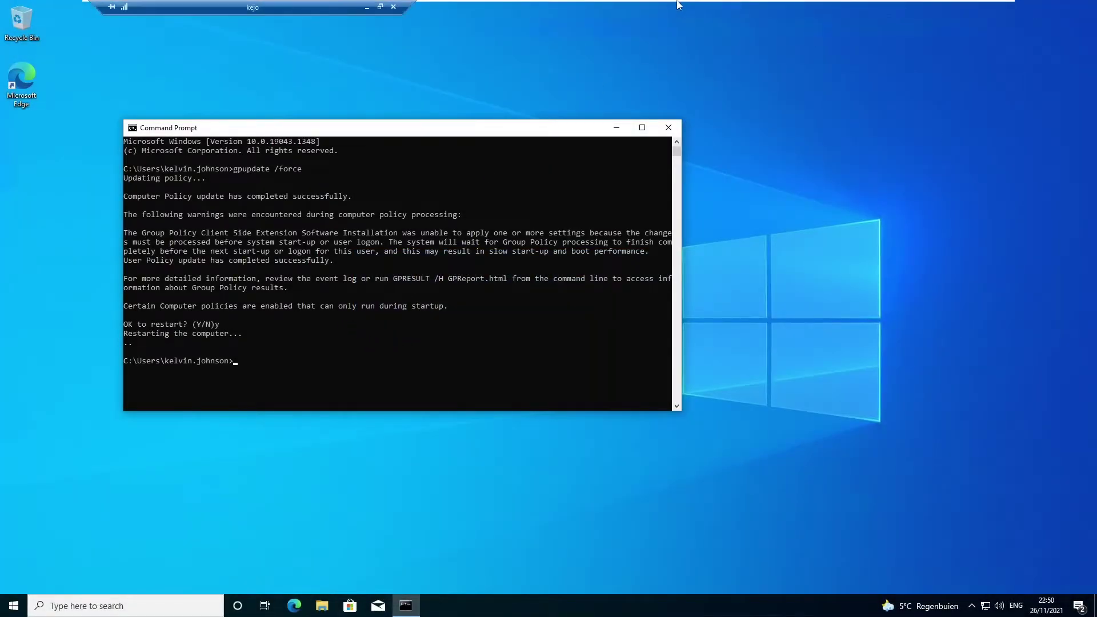
left_click(643, 8)
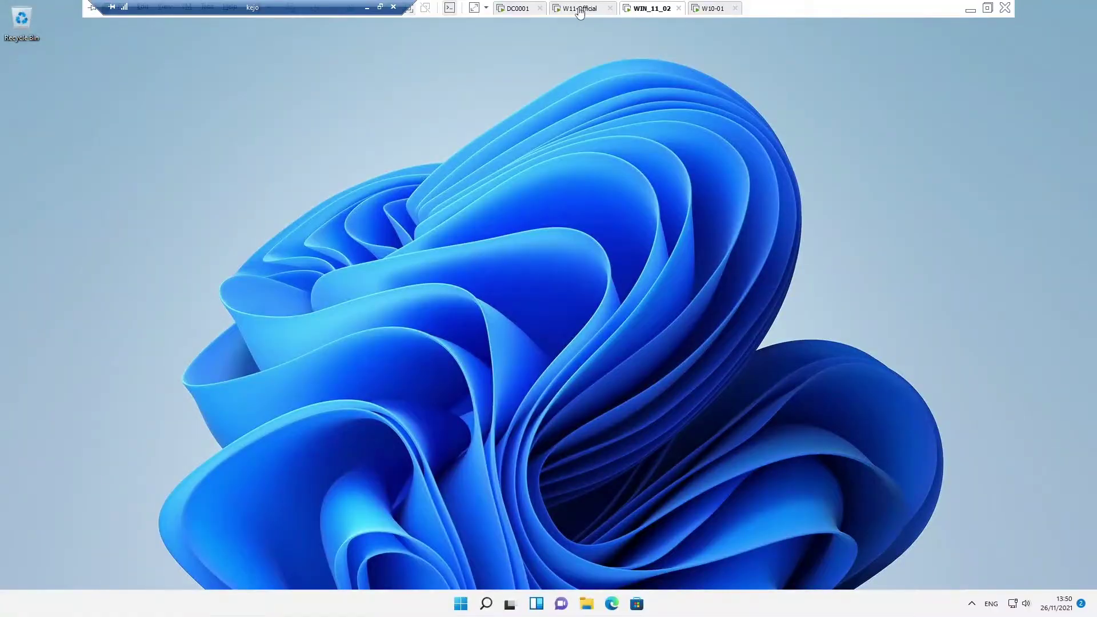
left_click(579, 9)
left_click(633, 10)
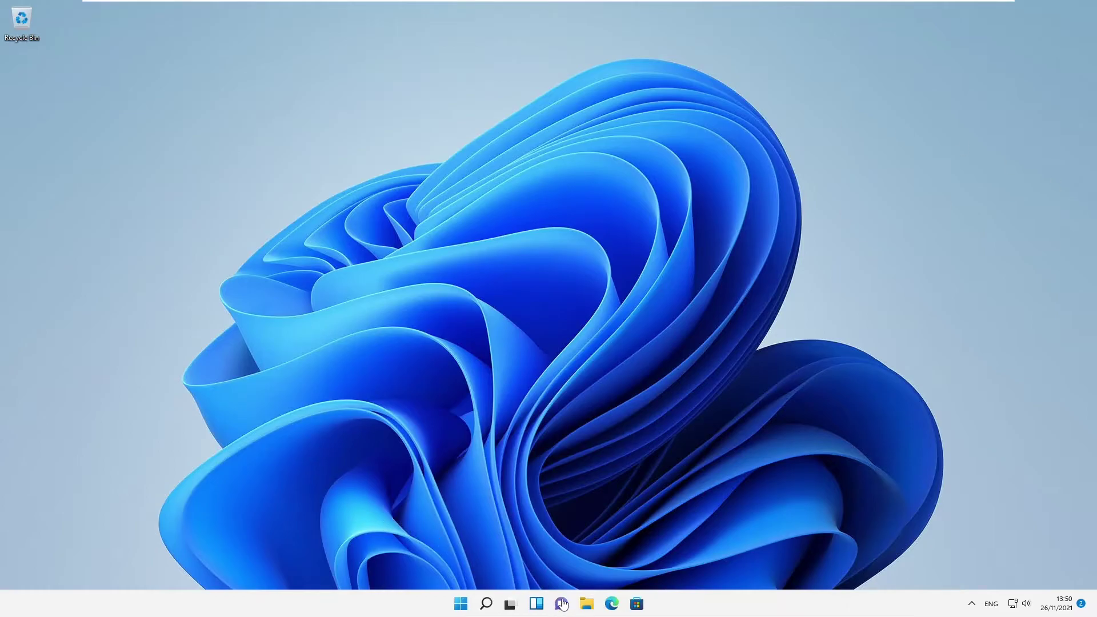
left_click(461, 605)
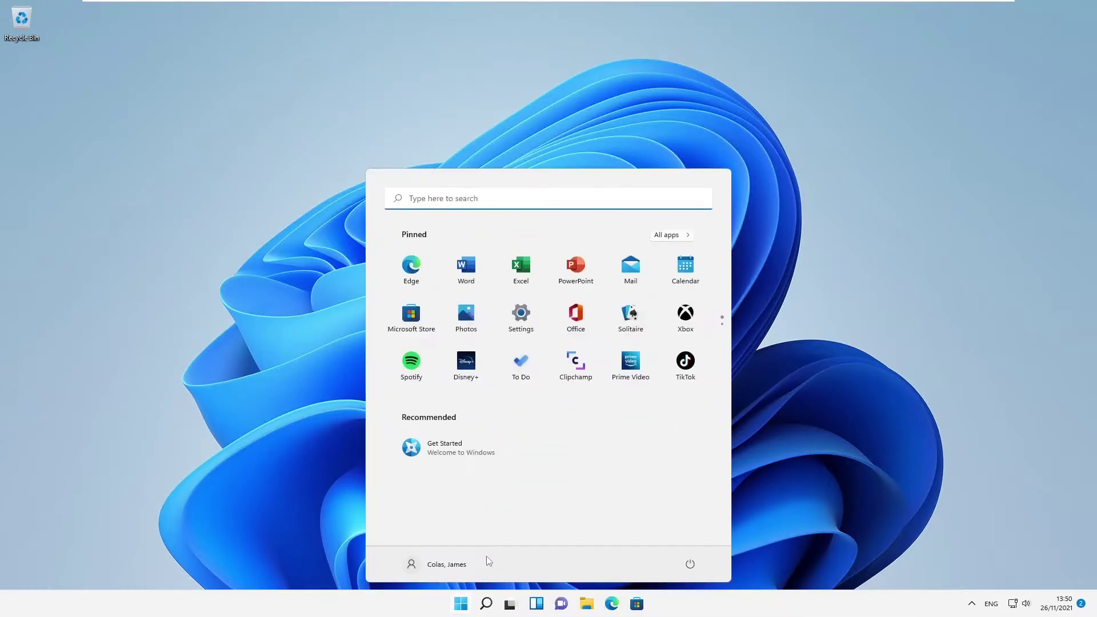
key("super+s")
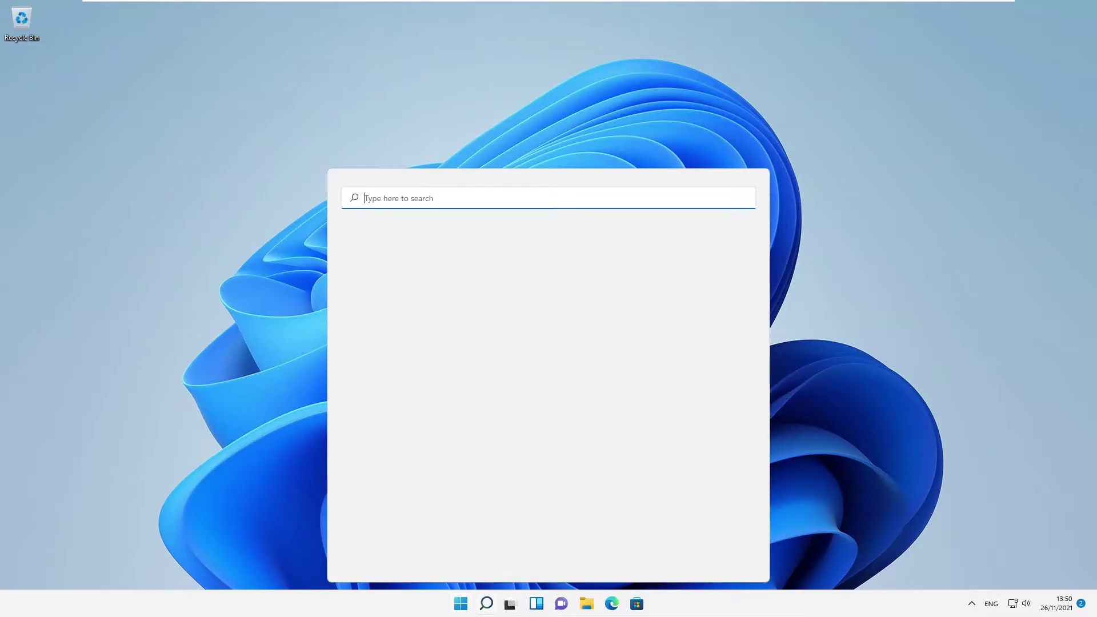
type("teams")
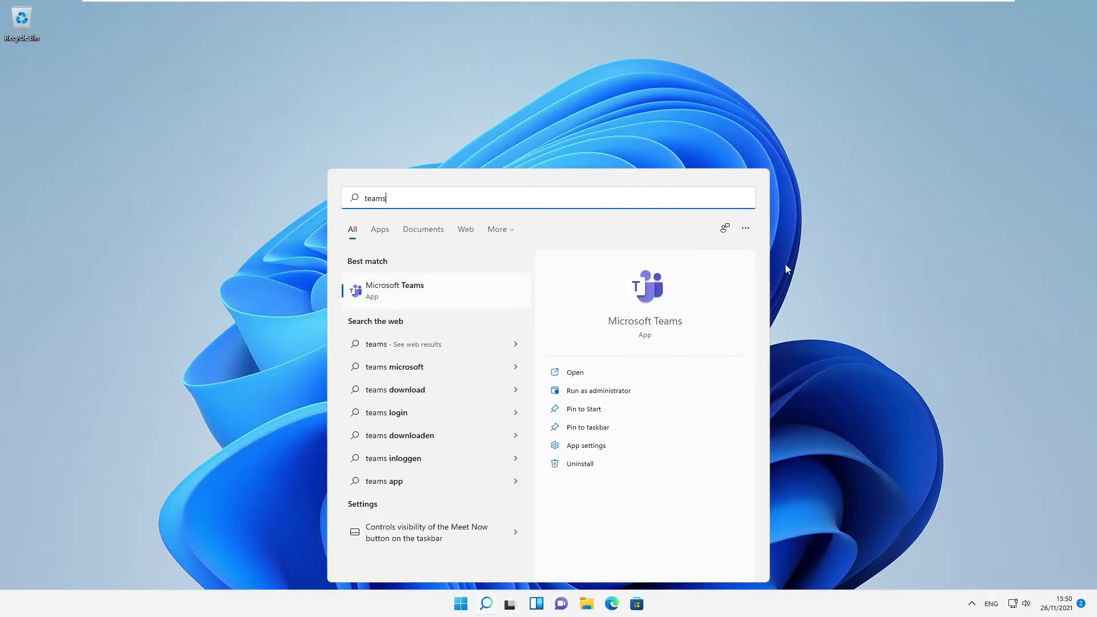
left_click(814, 247)
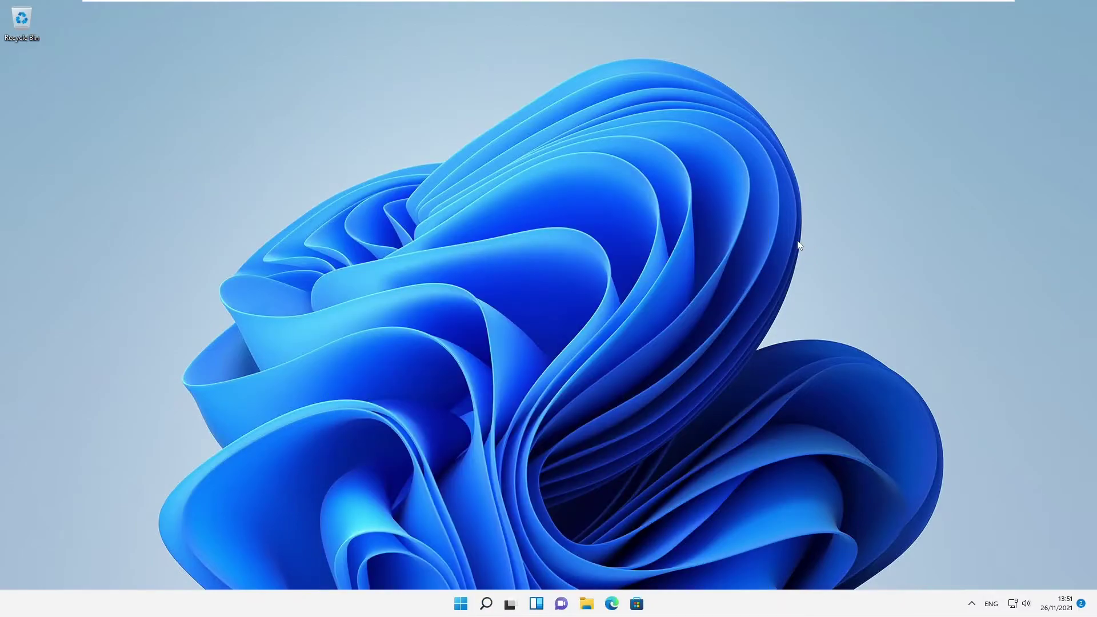
- Run appwiz.cpl on WIN_11_02 to check the list of installed programs
key("super+r")
type("a")
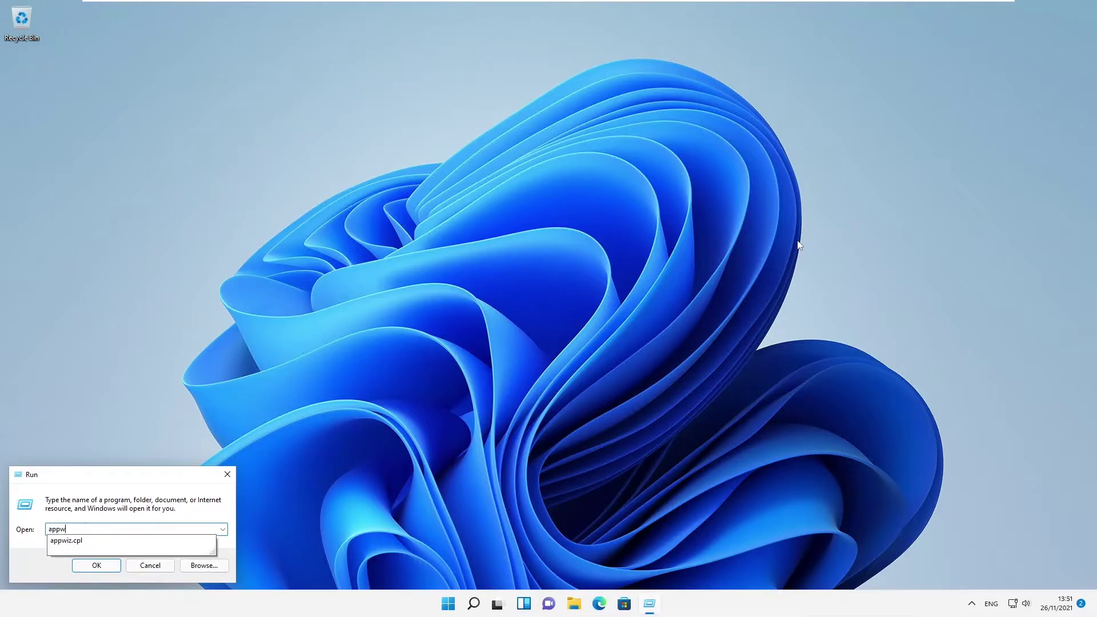
type("ppwiz.cpl")
key("Return")
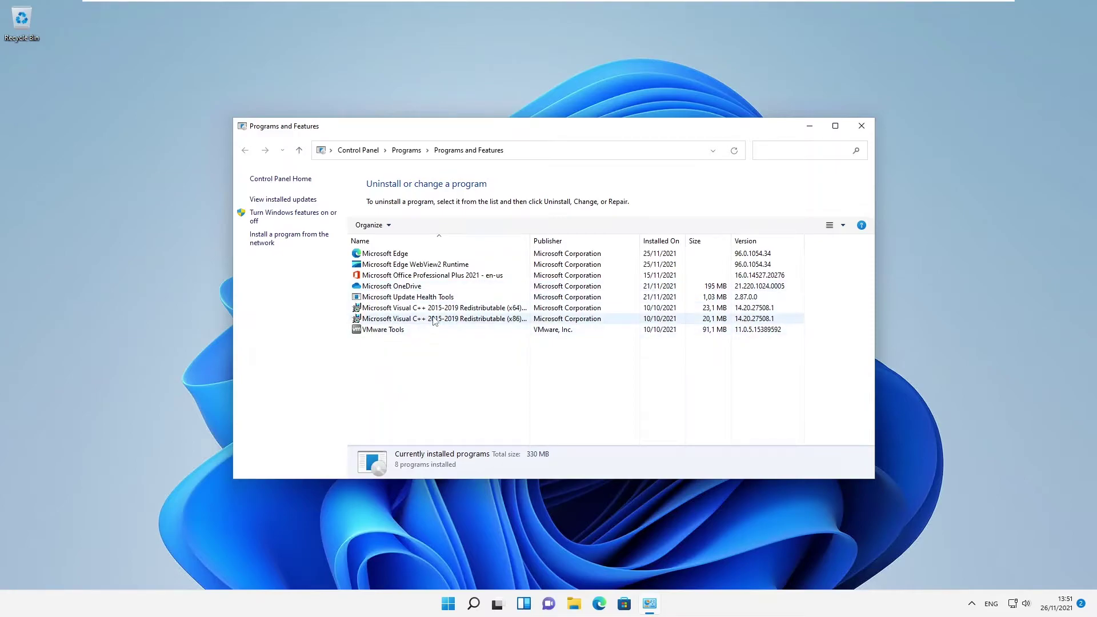
- Find the preinstalled Microsoft Teams app on WIN_11_02 and uninstall it
left_click(448, 604)
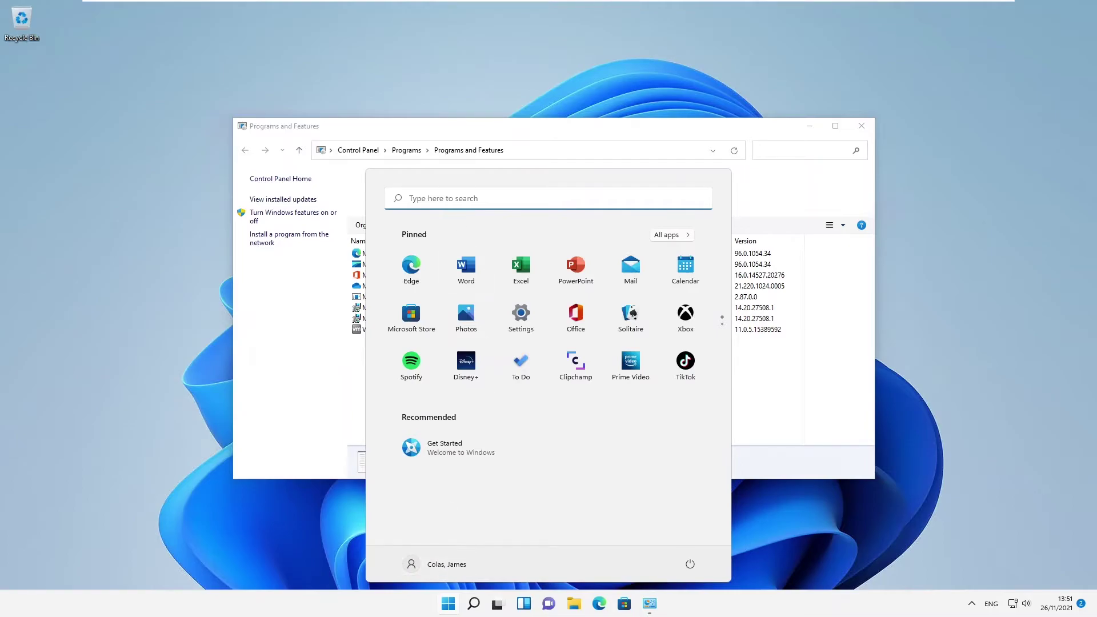
type("tea")
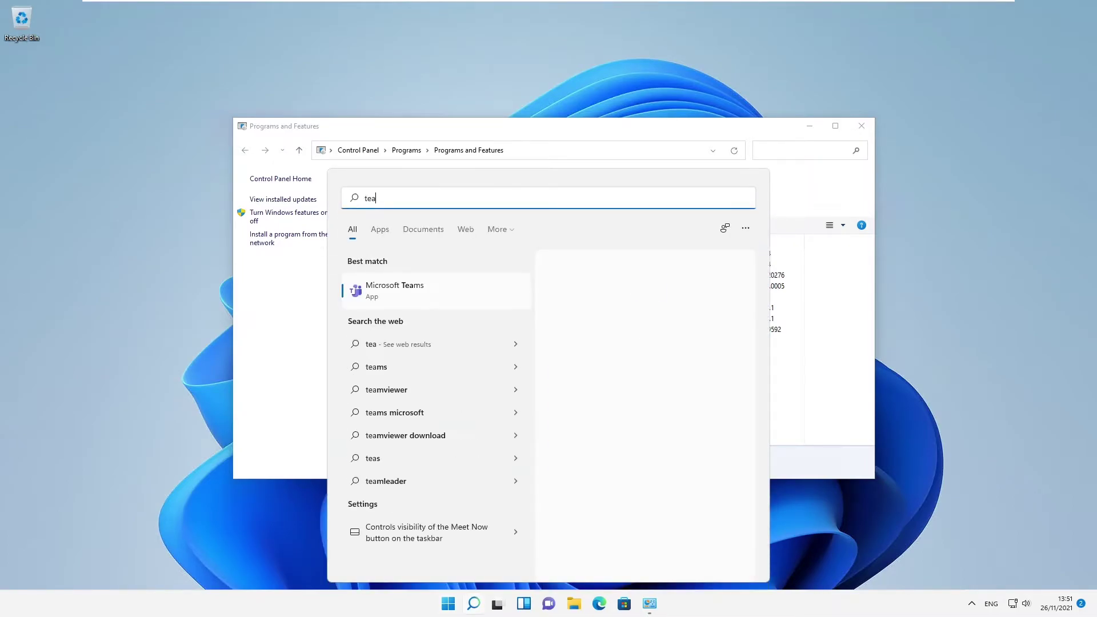
type("m")
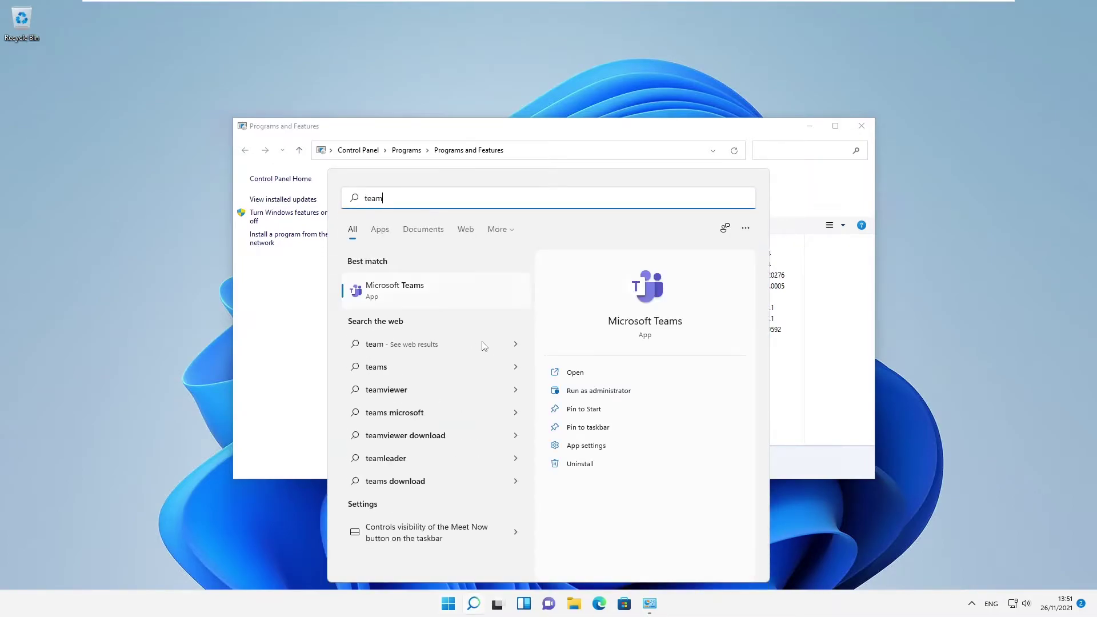
left_click(575, 465)
left_click(523, 410)
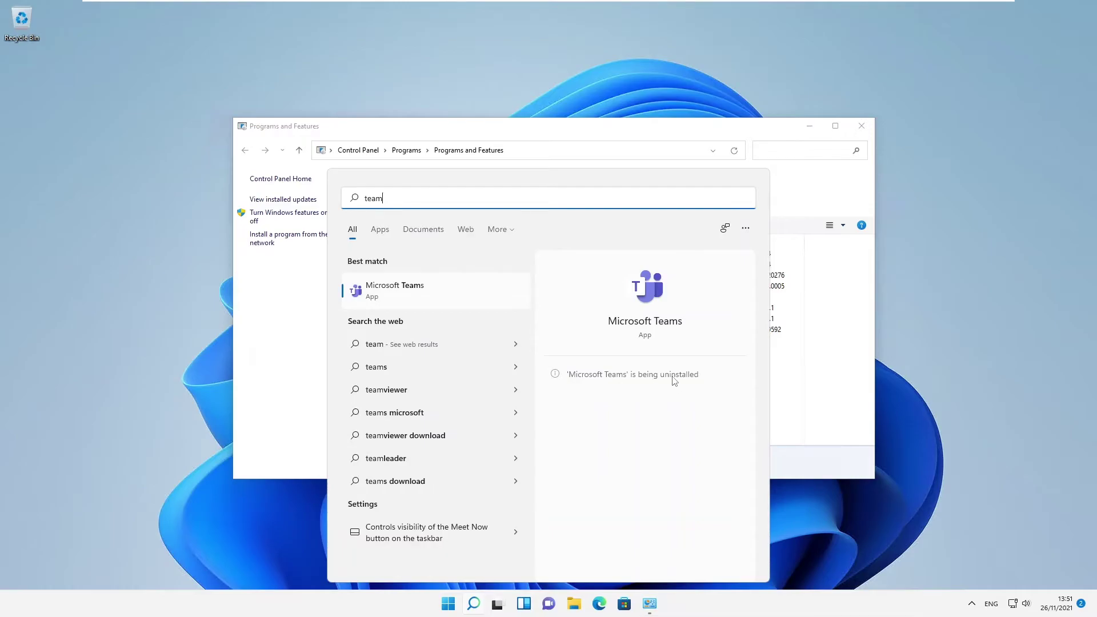
- Check the restart progress of W10-01 and return to WIN_11_02
mouse_move(642, 5)
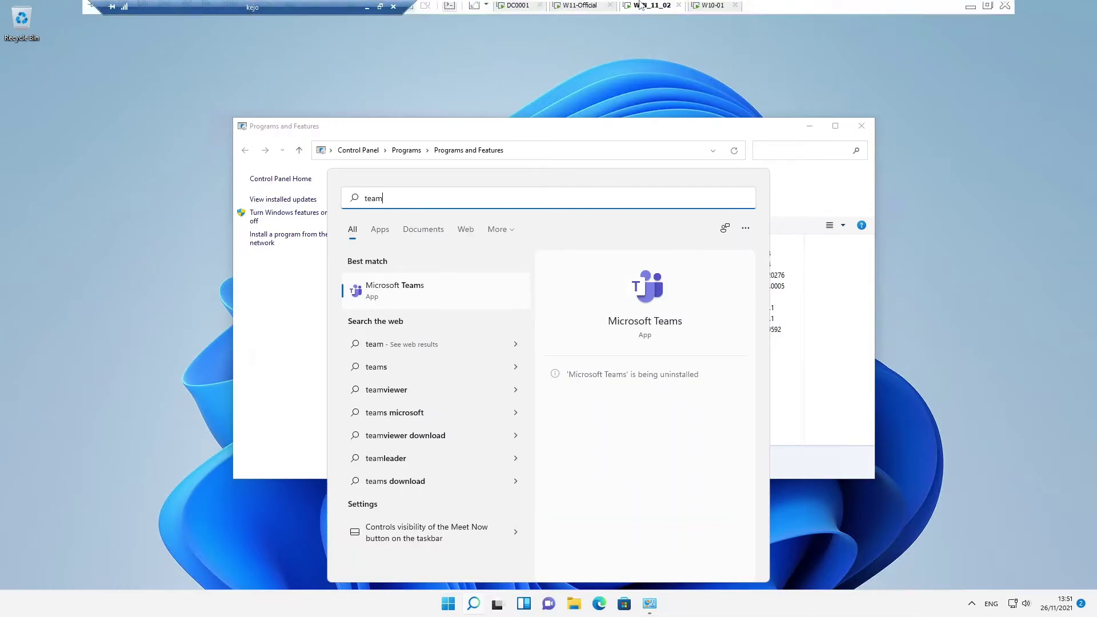
left_click(709, 8)
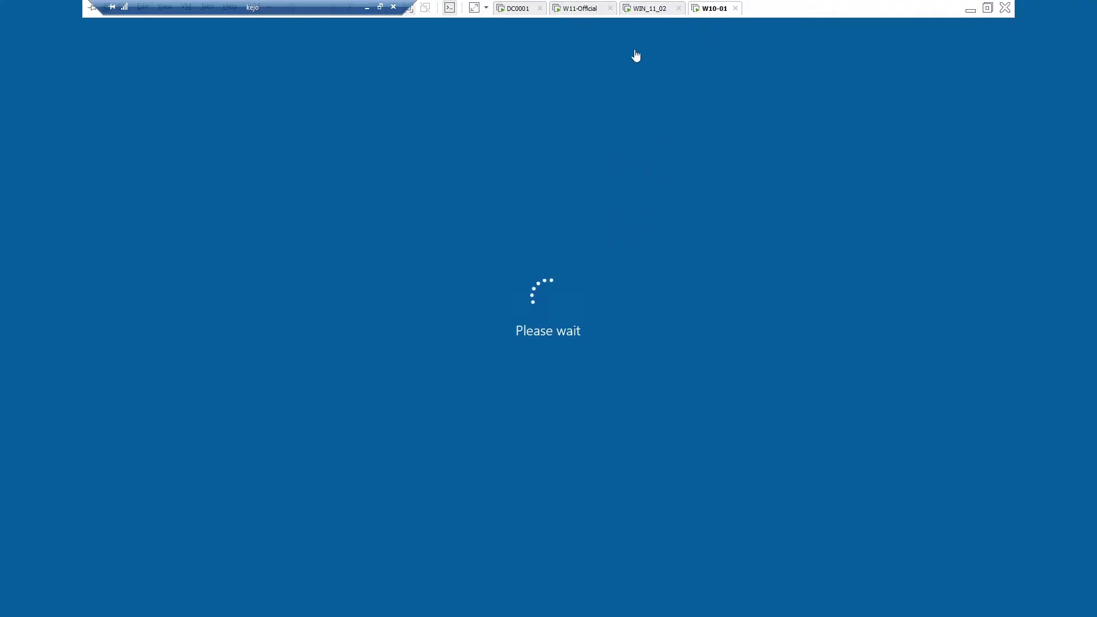
left_click(646, 8)
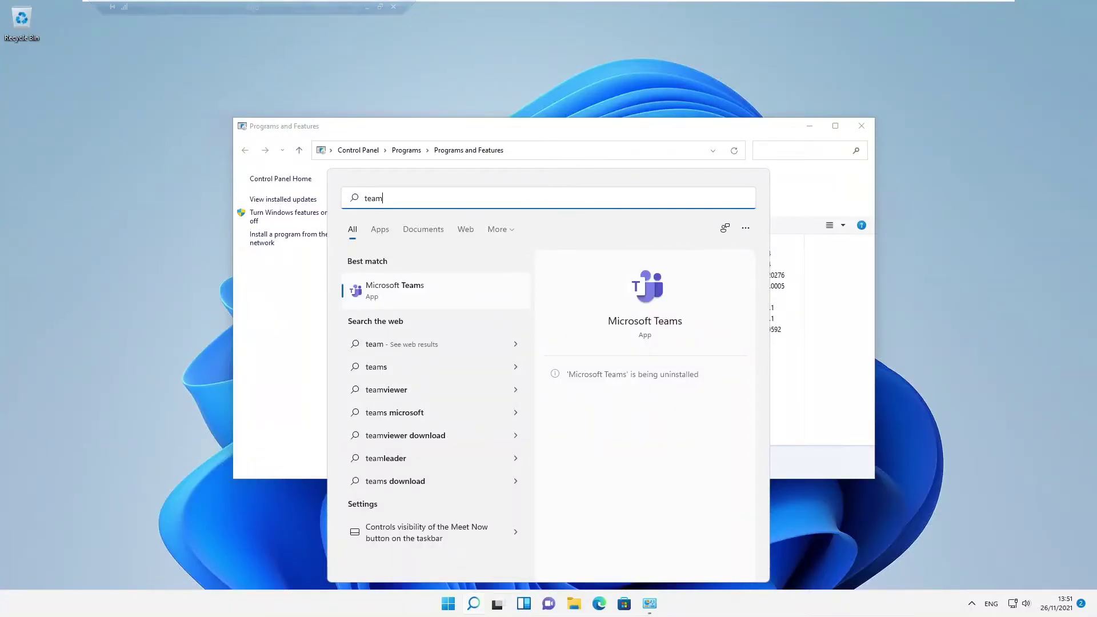
- Search WIN_11_02 for team again to check whether the preinstalled Teams app is removed
left_click(598, 127)
left_click(448, 604)
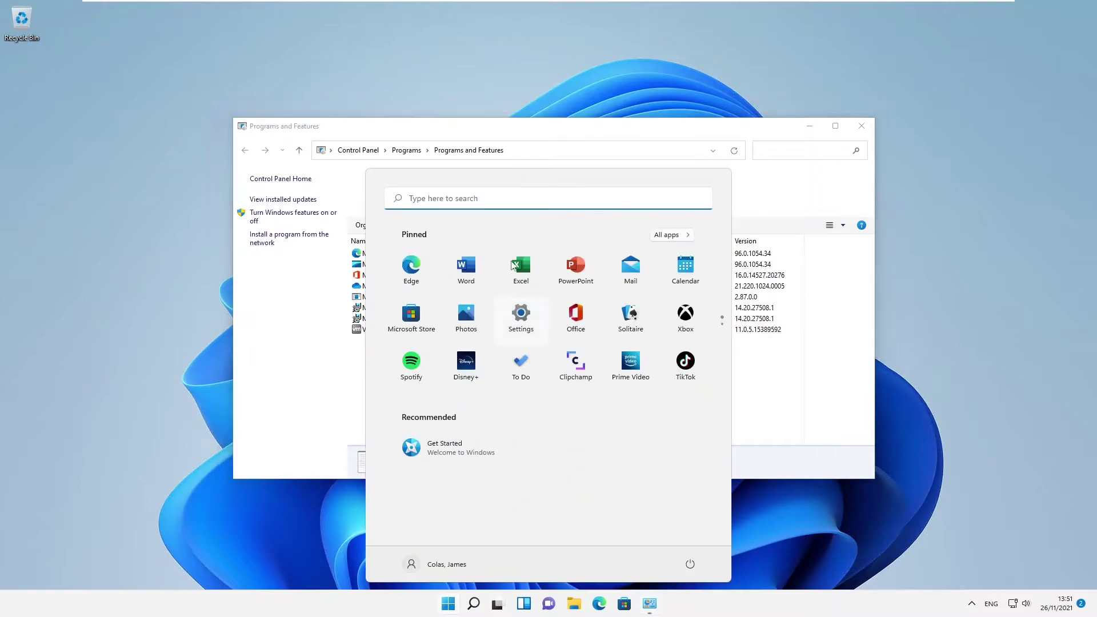
type("team")
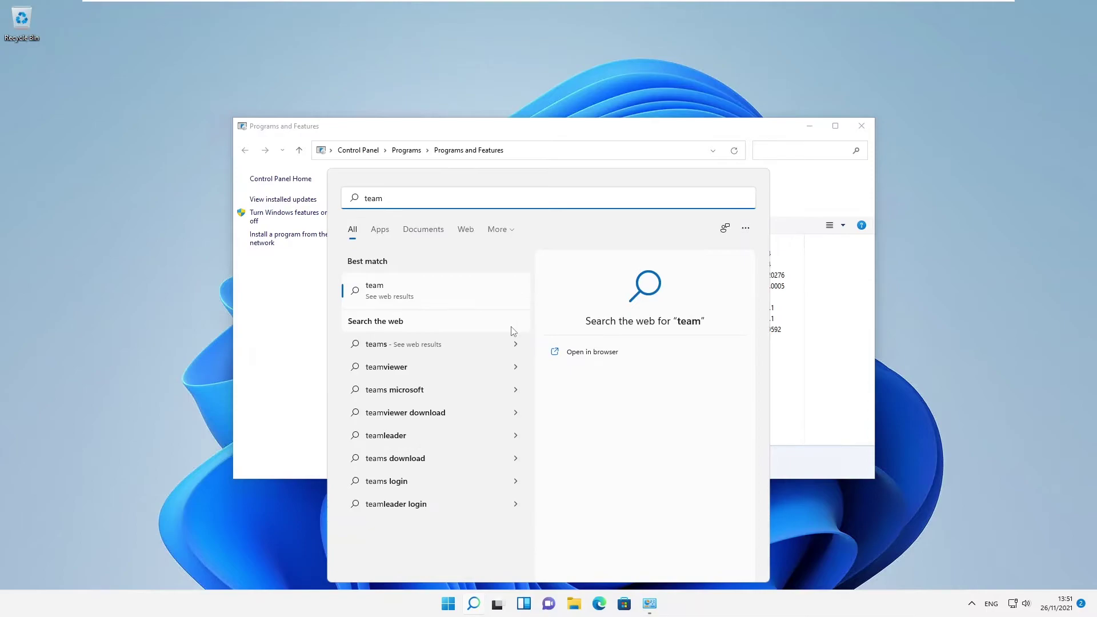
- Open Command Prompt on WIN_11_02 and force a Group Policy update with gpupdate /force
key("BackSpace")
key("BackSpace")
key("BackSpace")
key("BackSpace")
type("command Prompt")
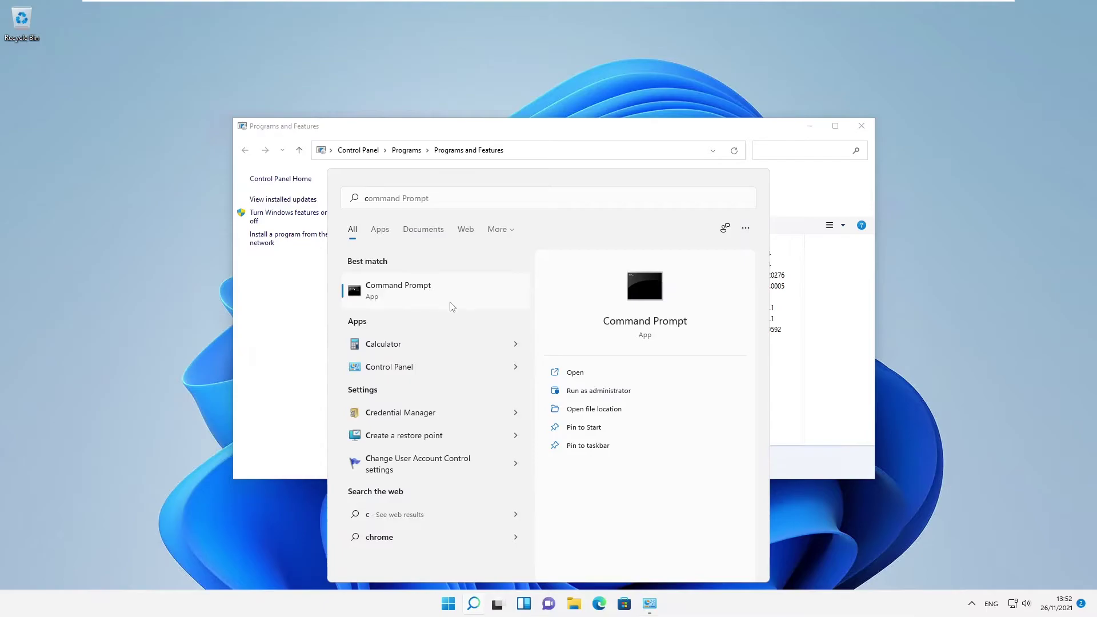
left_click(428, 294)
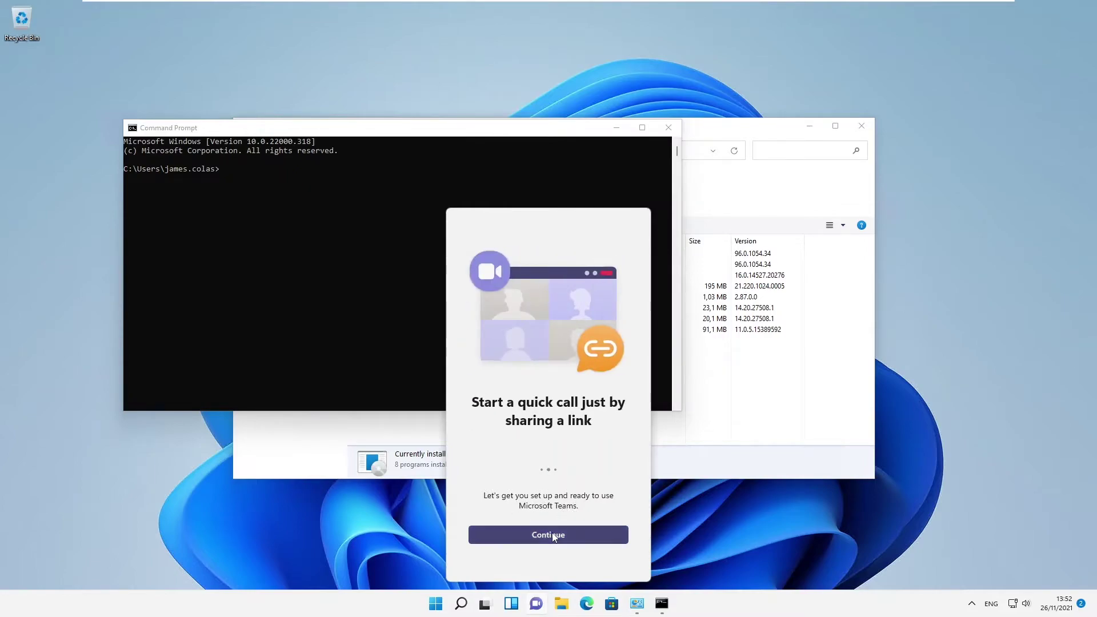
left_click(269, 247)
left_click(289, 242)
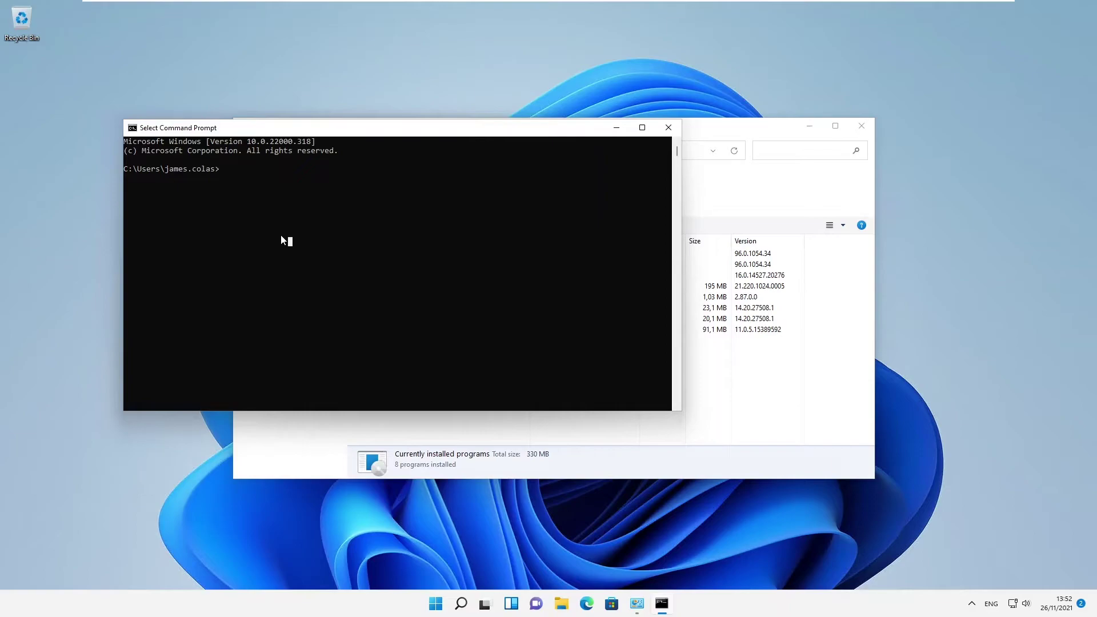
type("gpupdate /force")
key("Return")
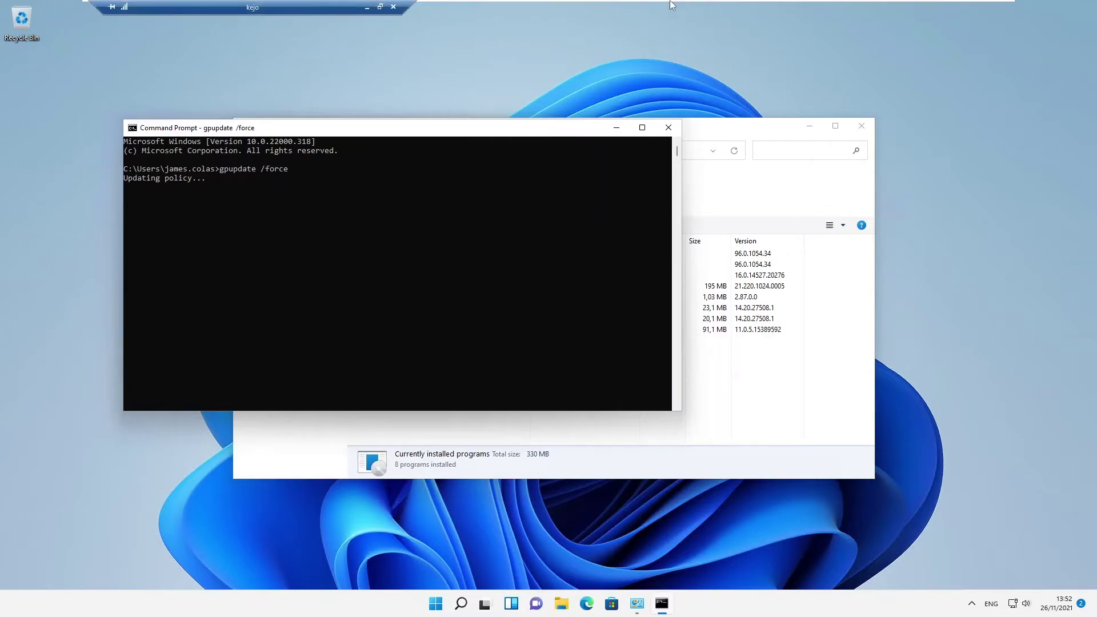
- Switch to W10-01 and sign in to the domain user's account with the account password
left_click(704, 8)
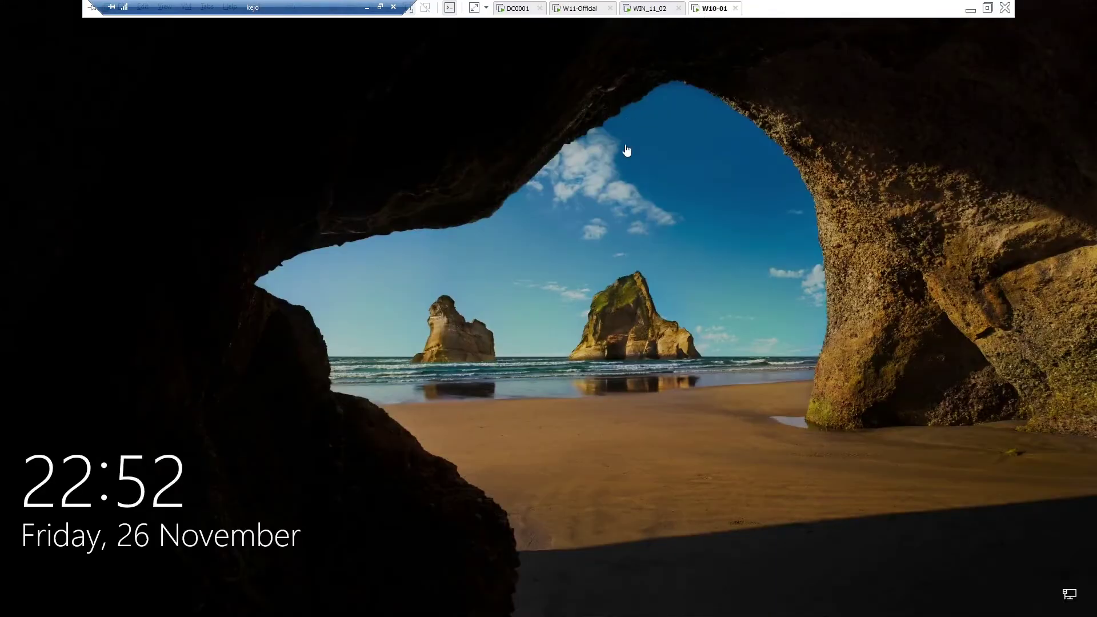
left_click(583, 280)
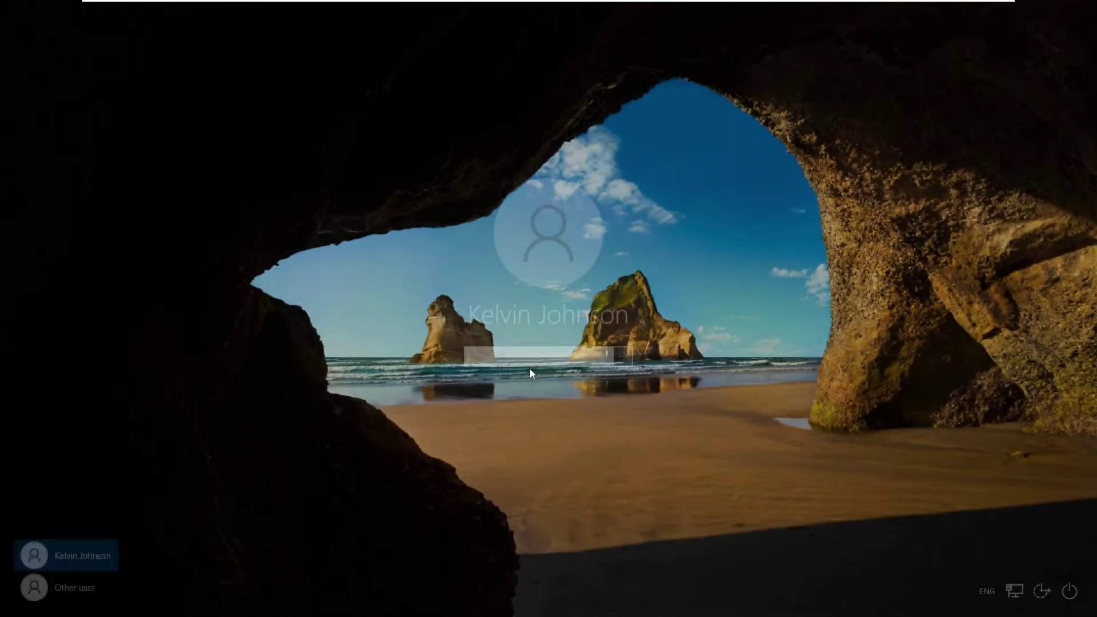
type("*****")
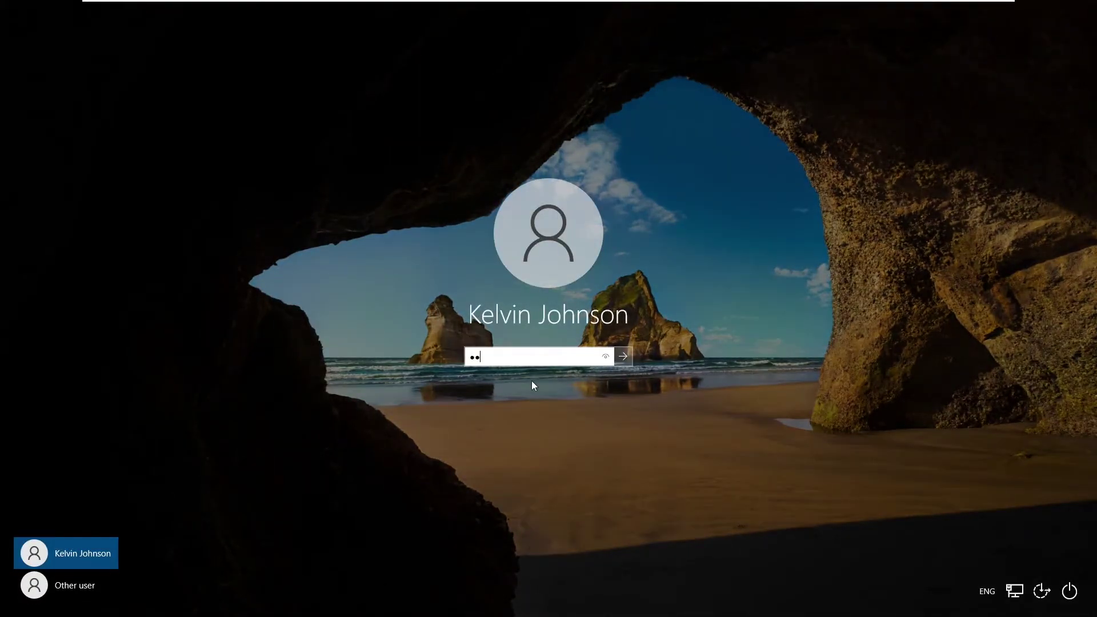
type("***")
key("Return")
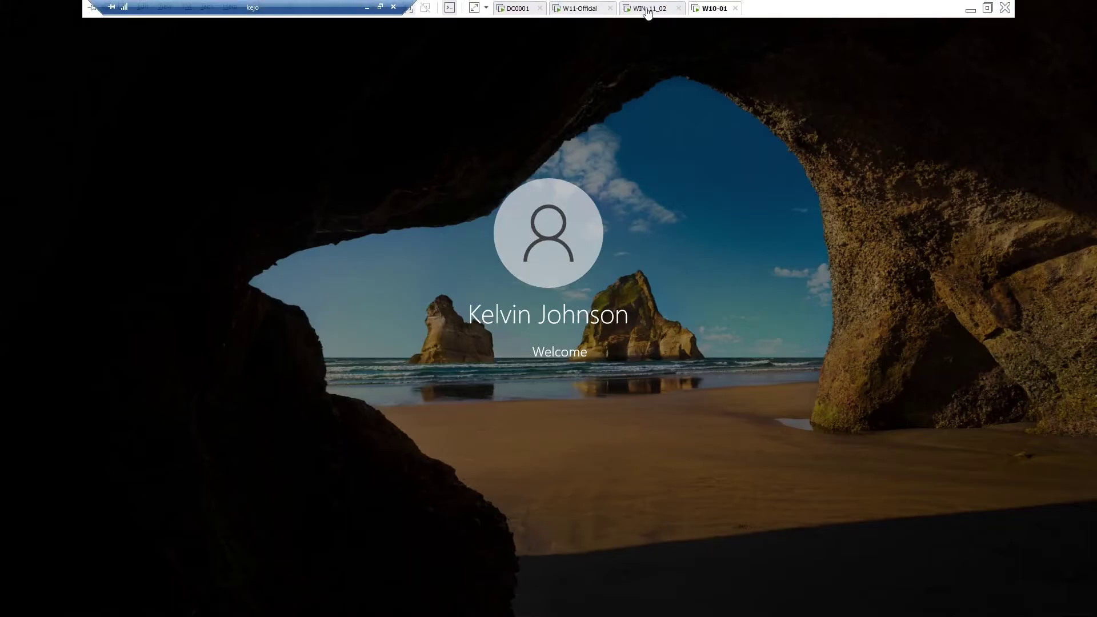
- Return to WIN_11_02 and agree to the policy update's restart by answering y
left_click(647, 9)
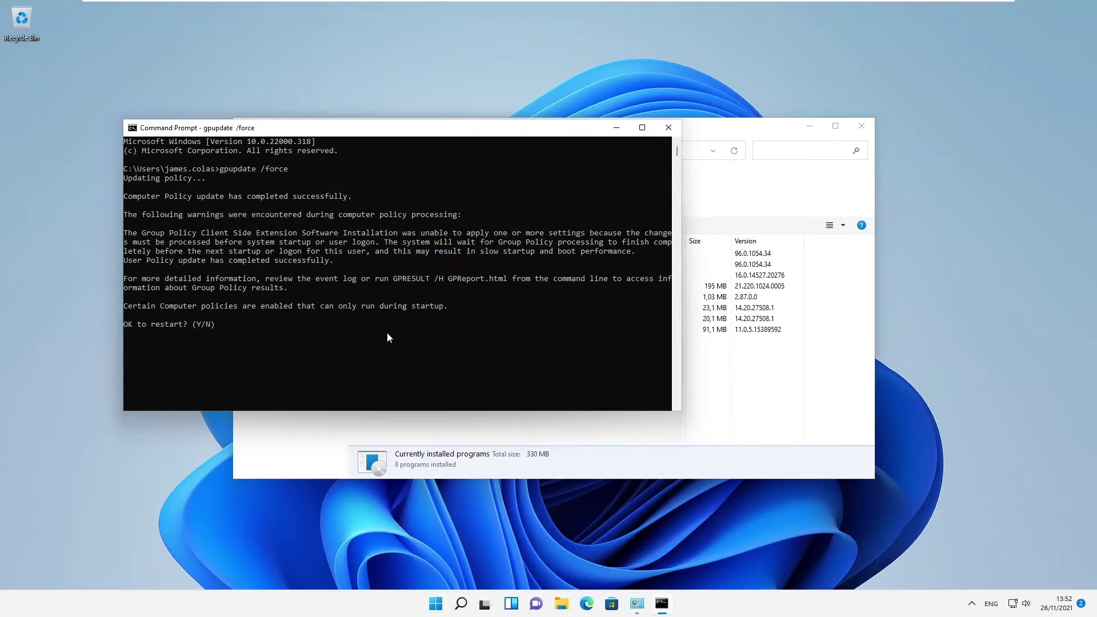
key("Return")
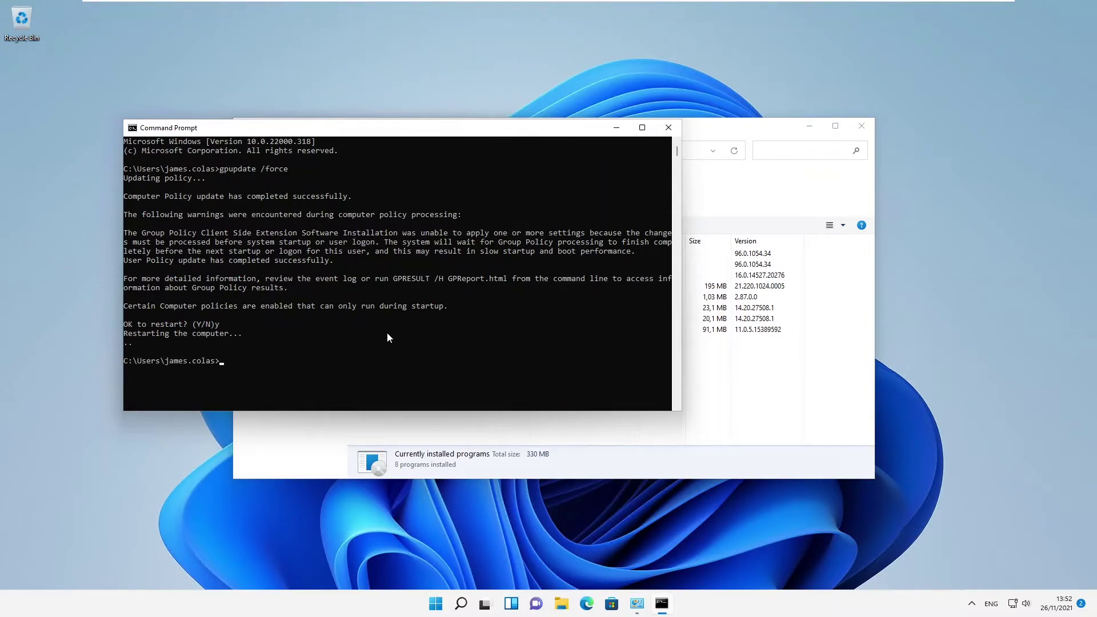
- Switch to W10-01 and search for teams to check whether Microsoft Teams is installed
left_click(712, 8)
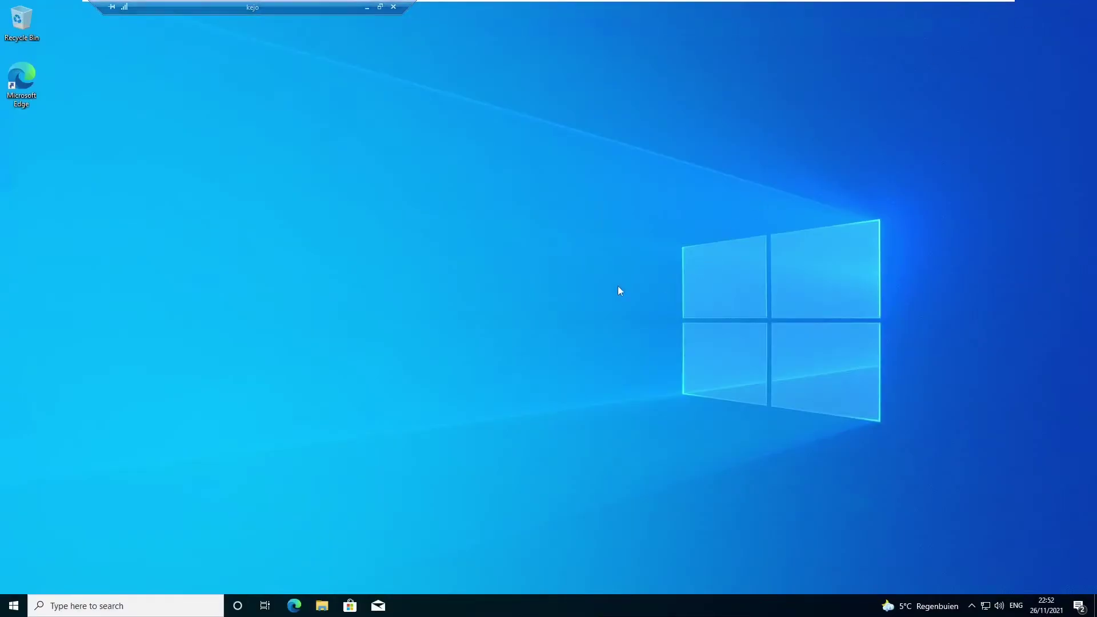
key("super+s")
type("teams")
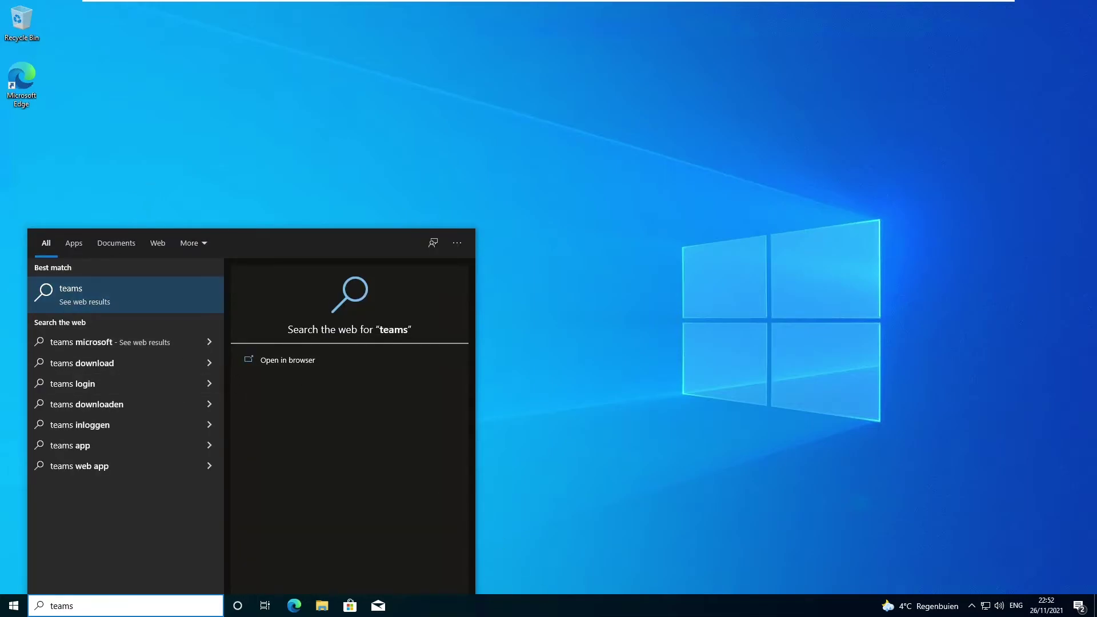
key("Escape")
- Open Task Manager on W10-01 and examine the background processes for Microsoft Teams and the Windows installer
right_click(560, 606)
left_click(594, 562)
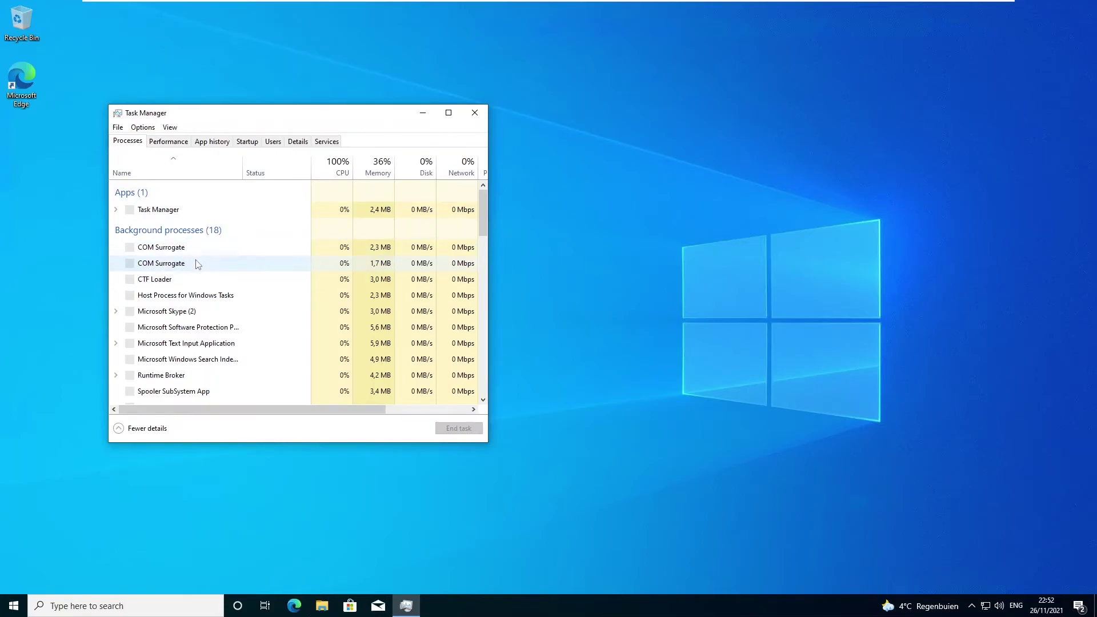
scroll(196, 269, "down", 1)
scroll(198, 285, "down", 2)
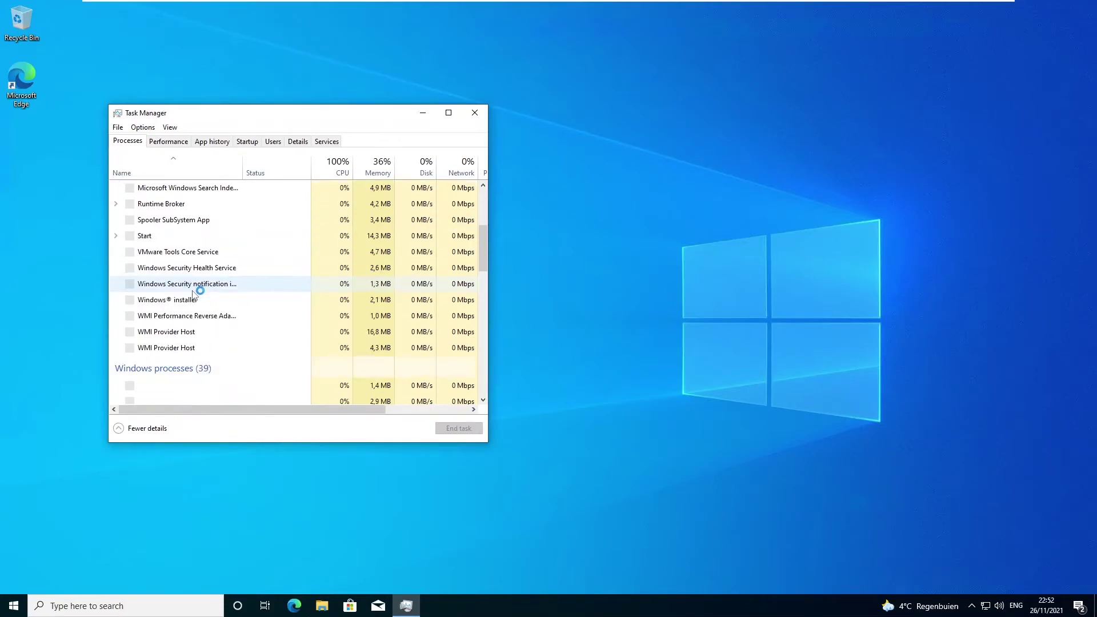
left_click(194, 294)
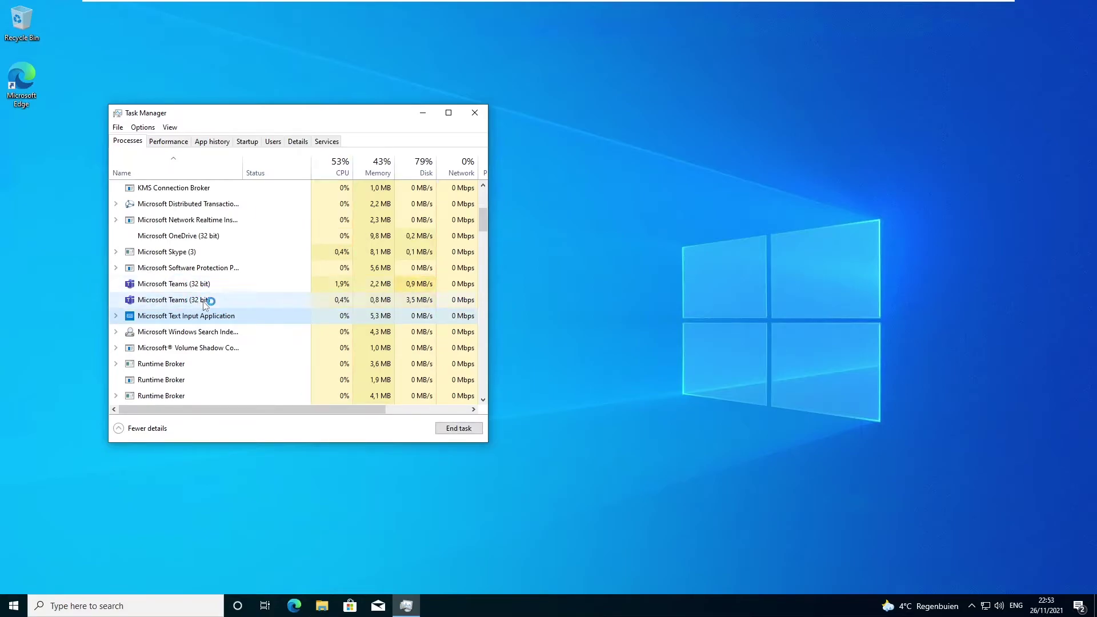
scroll(205, 309, "down", 1)
scroll(205, 309, "down", 5)
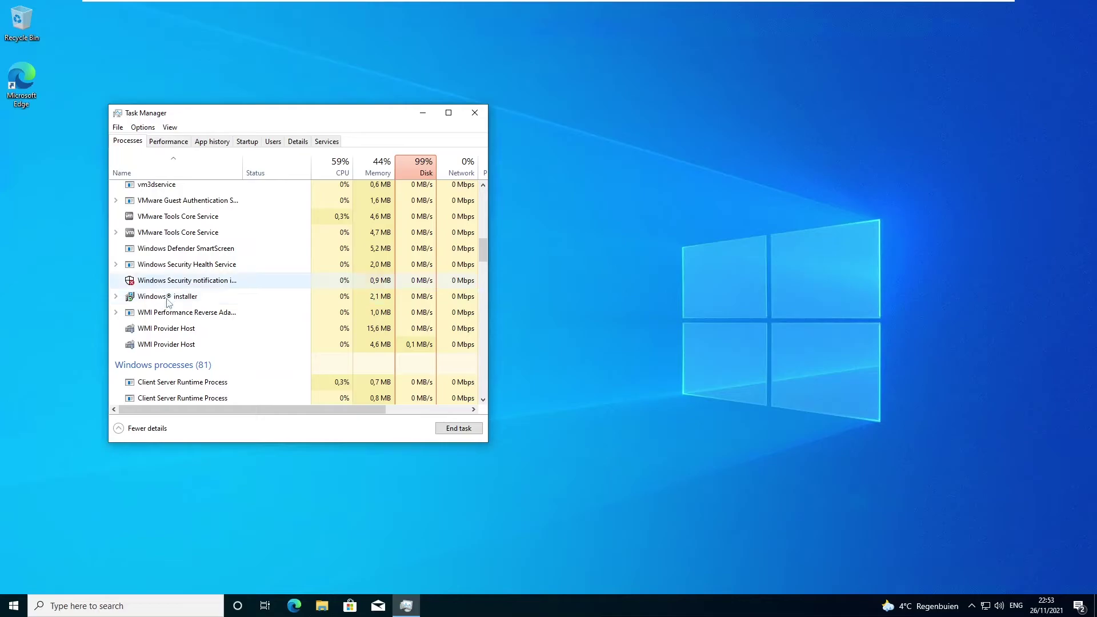
- Open Programs and Features on W10-01 with appwiz.cpl to check the installed programs
key("super+r")
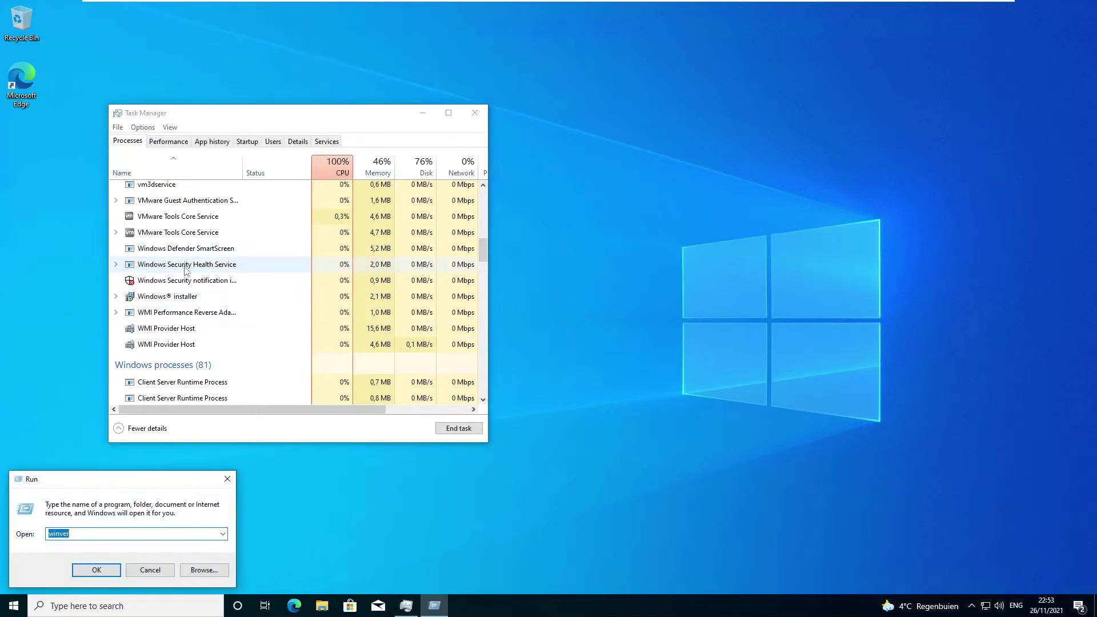
type("appw")
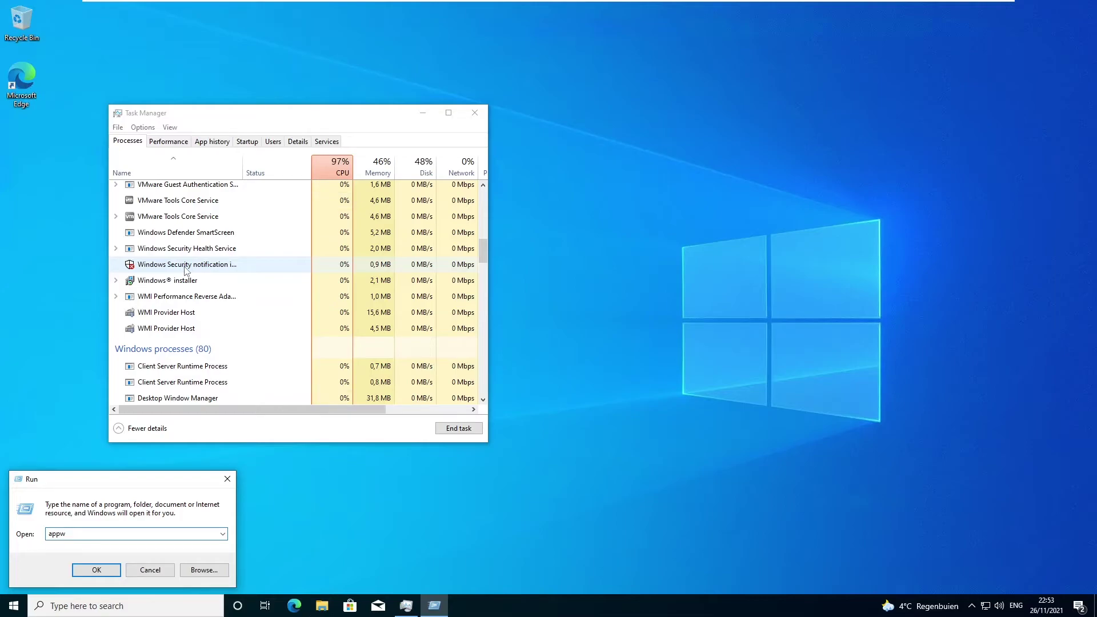
type("iz.cpl")
key("Return")
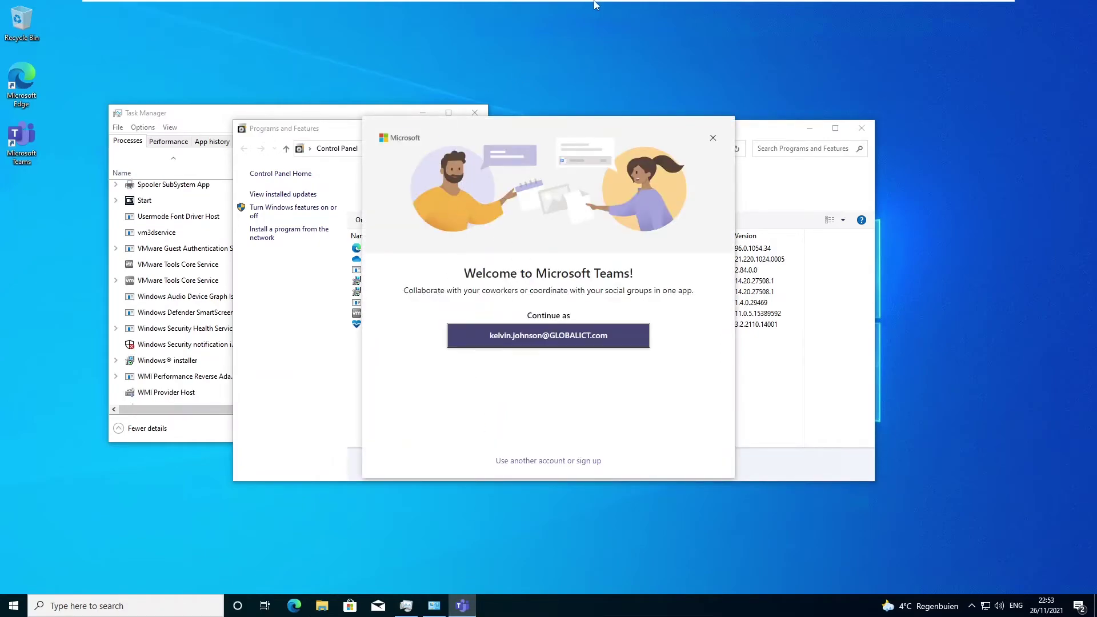
- Switch to WIN_11_02 and unlock its BitLocker-protected drive with the drive password
mouse_move(595, 5)
left_click(640, 13)
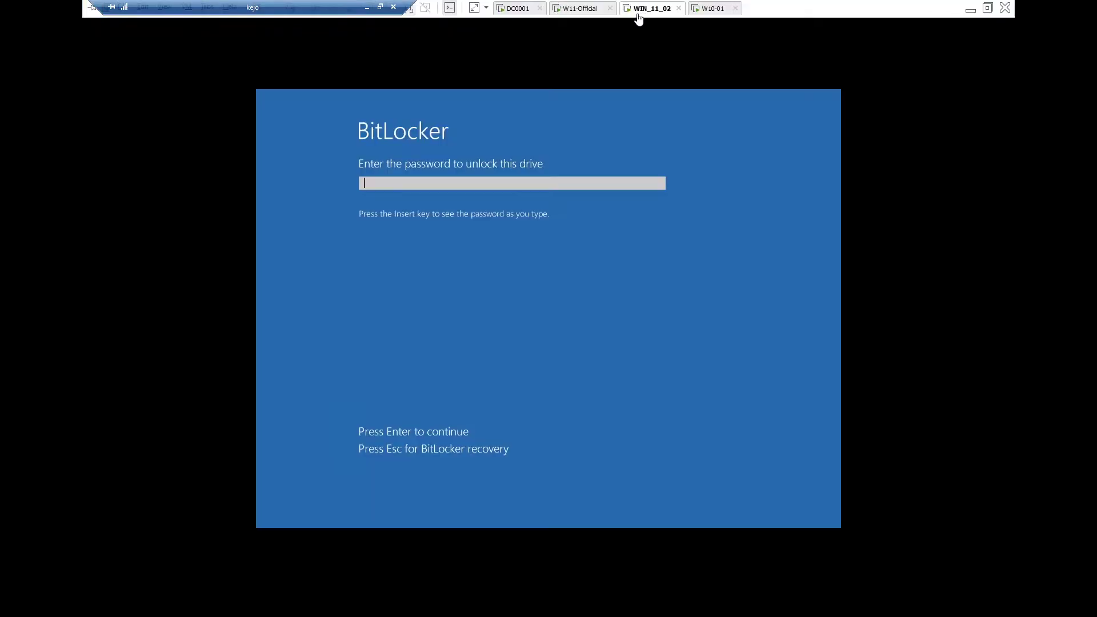
left_click(478, 186)
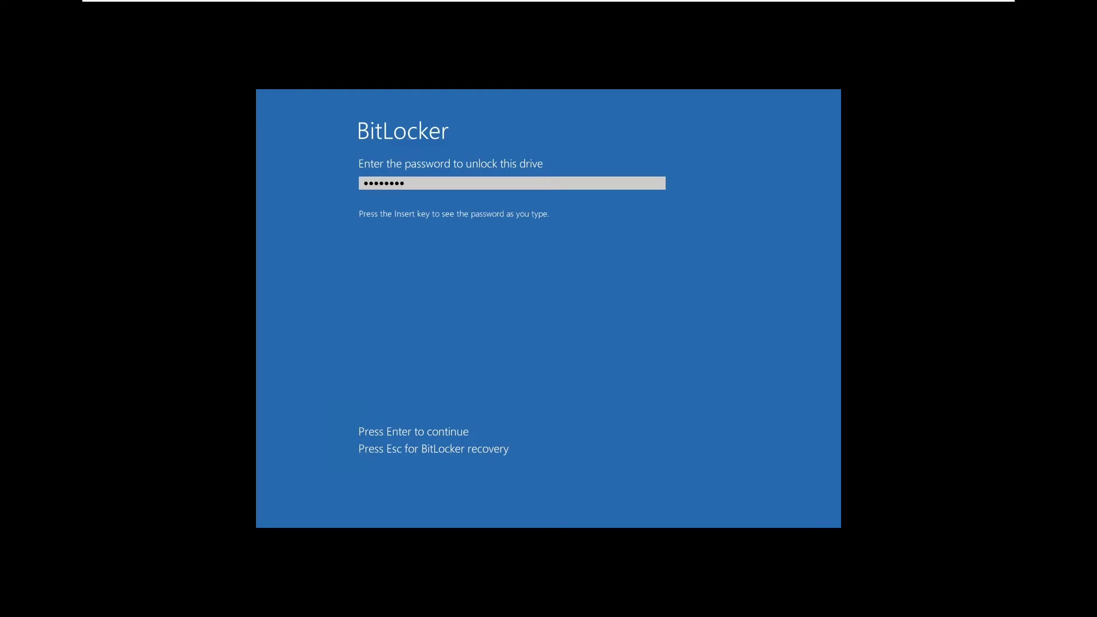
key("Return")
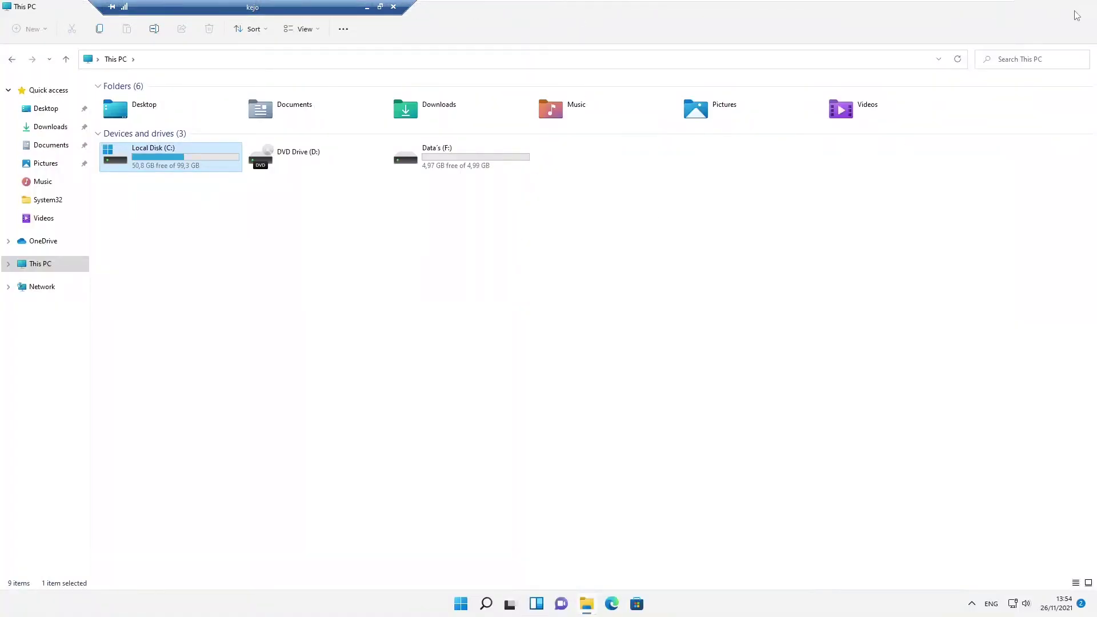
- Close the File Explorer window on the Windows 11 desktop and search for teams
left_click(1083, 8)
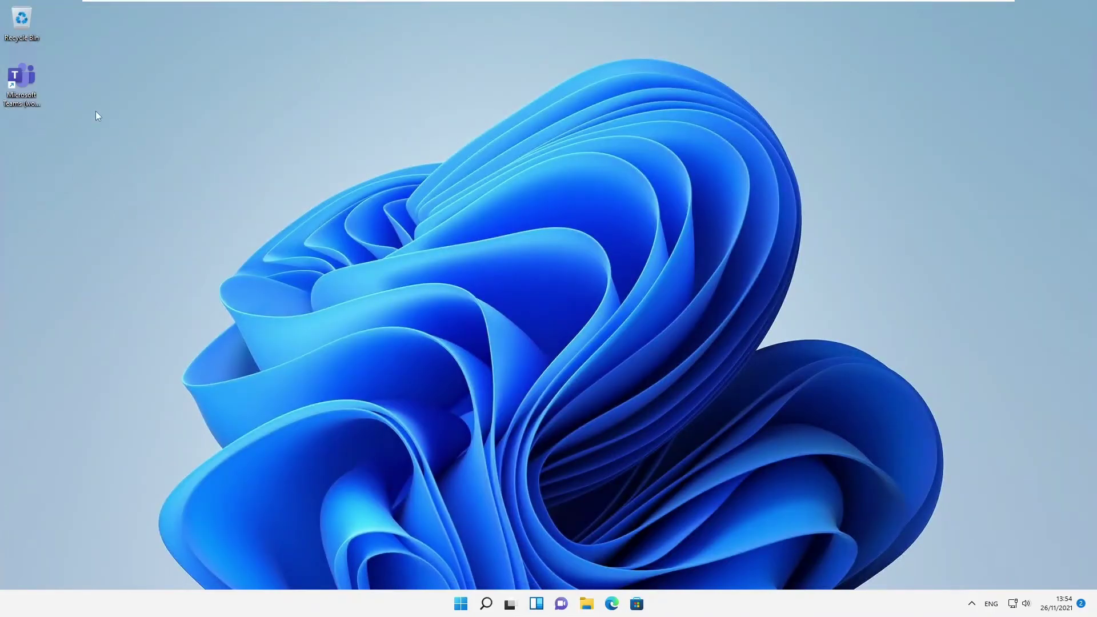
double_click(33, 98)
left_click(460, 604)
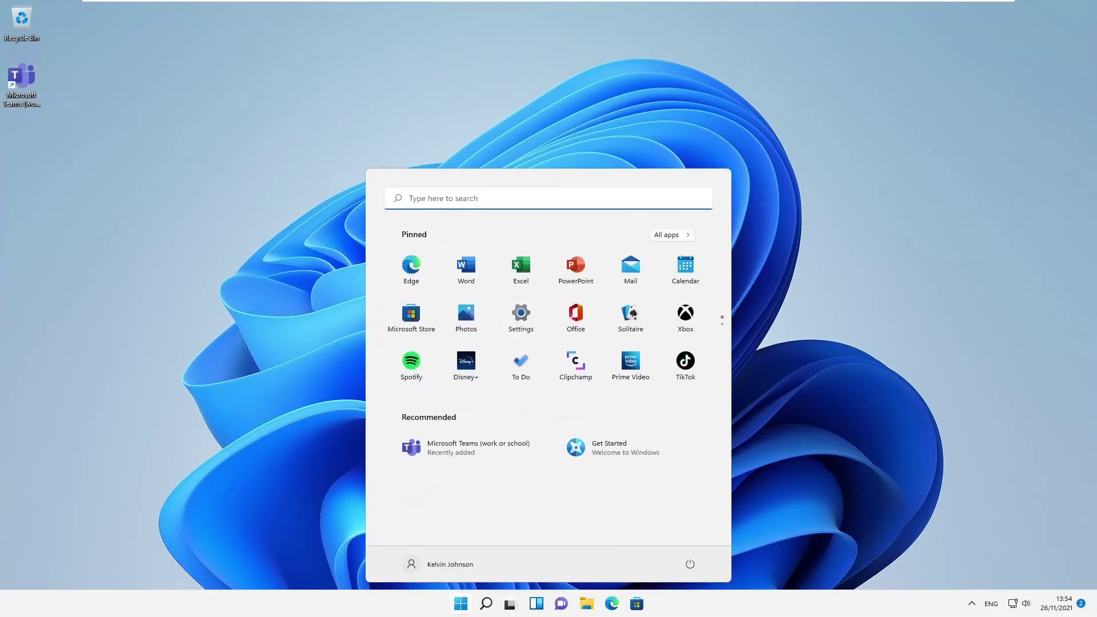
left_click(454, 203)
type("teams")
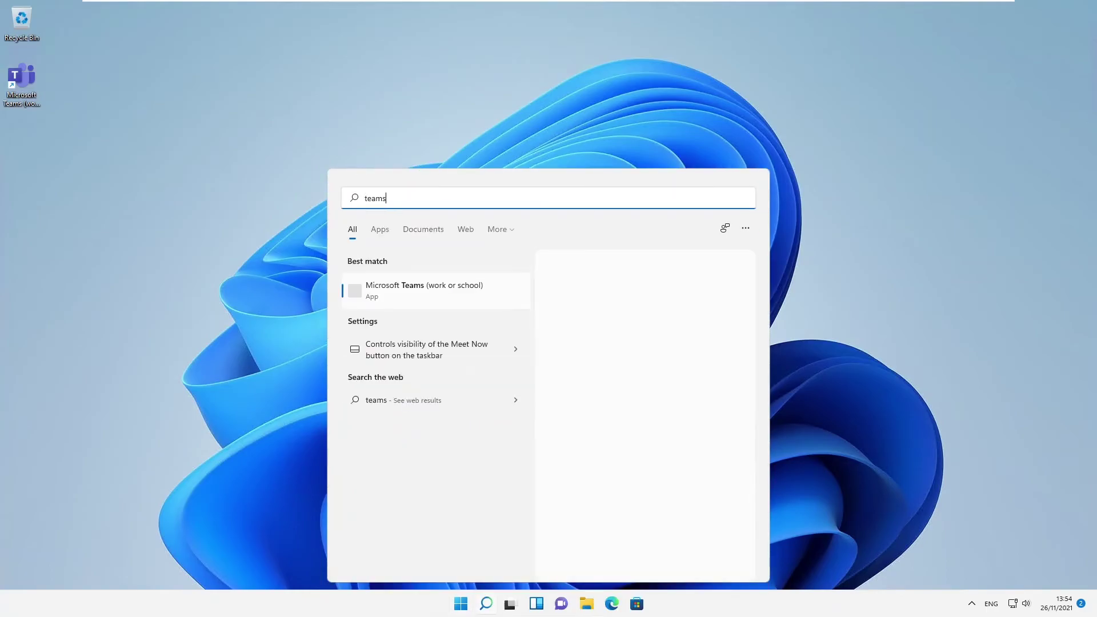
- Start uninstalling Microsoft Teams from the list of installed programs in Programs and Features
left_click(575, 464)
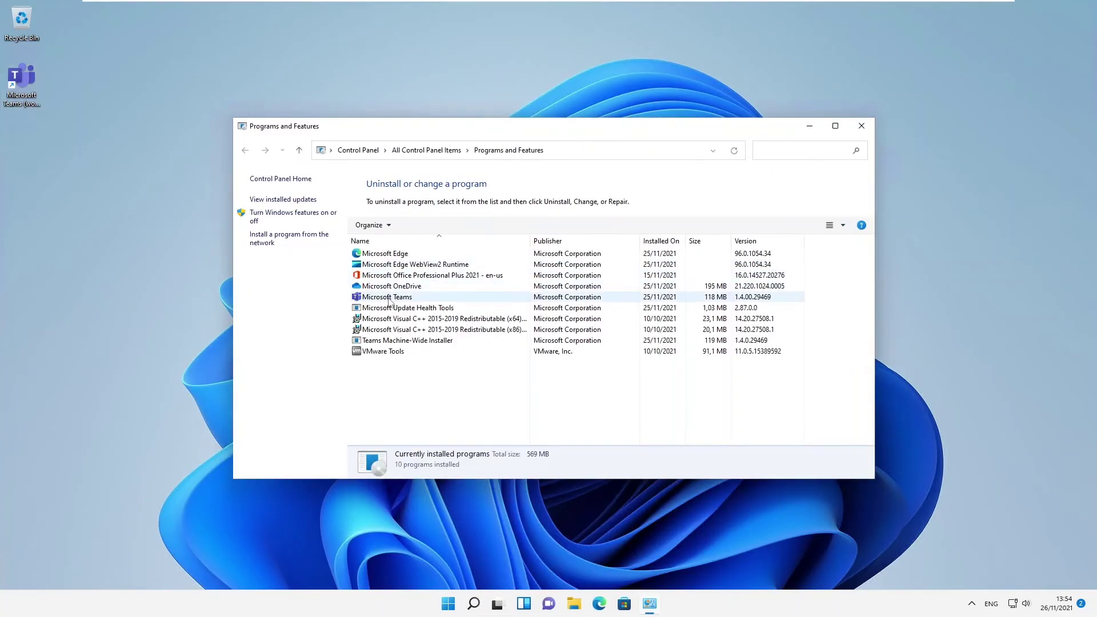
left_click(389, 298)
left_click(423, 227)
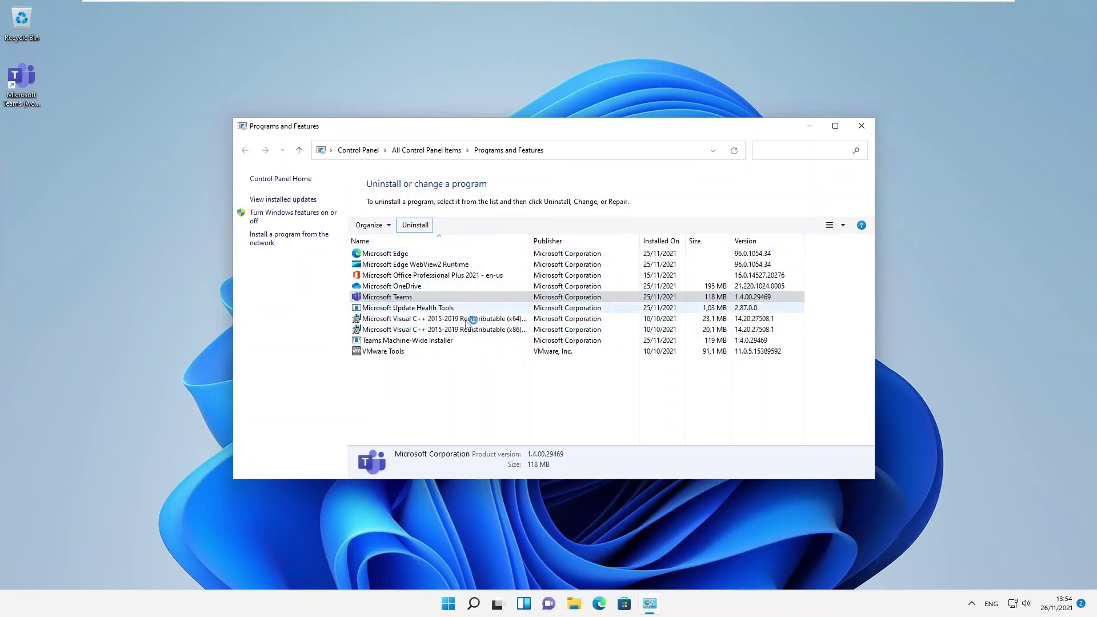
- Check the startup progress of WIN_11_02, view the Teams welcome window on W10-01, and return to WIN_11_02
left_click(649, 9)
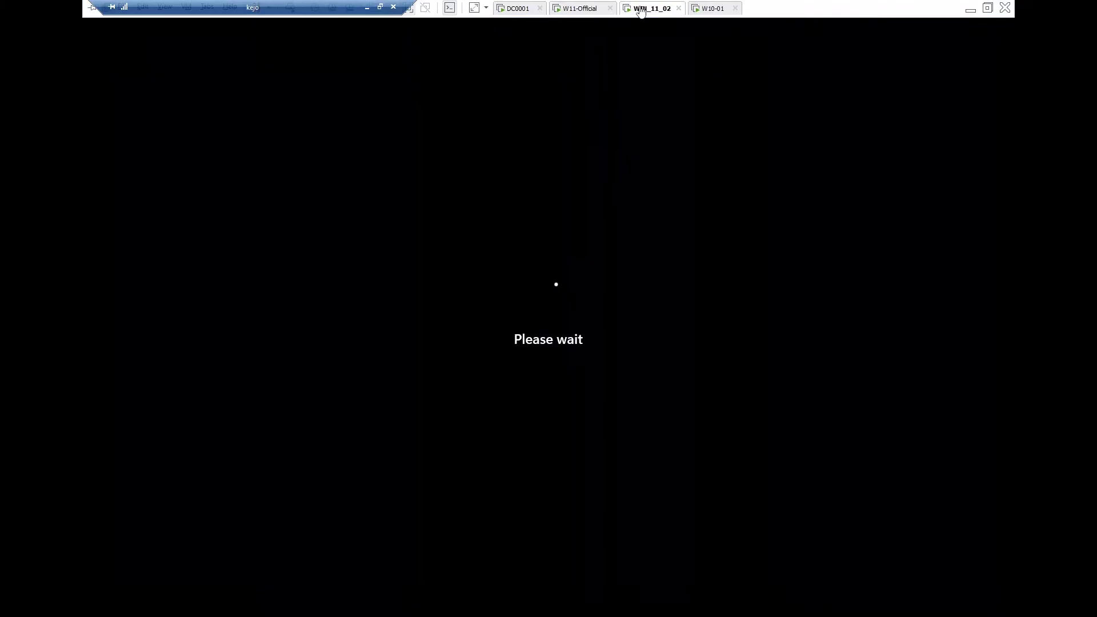
left_click(694, 10)
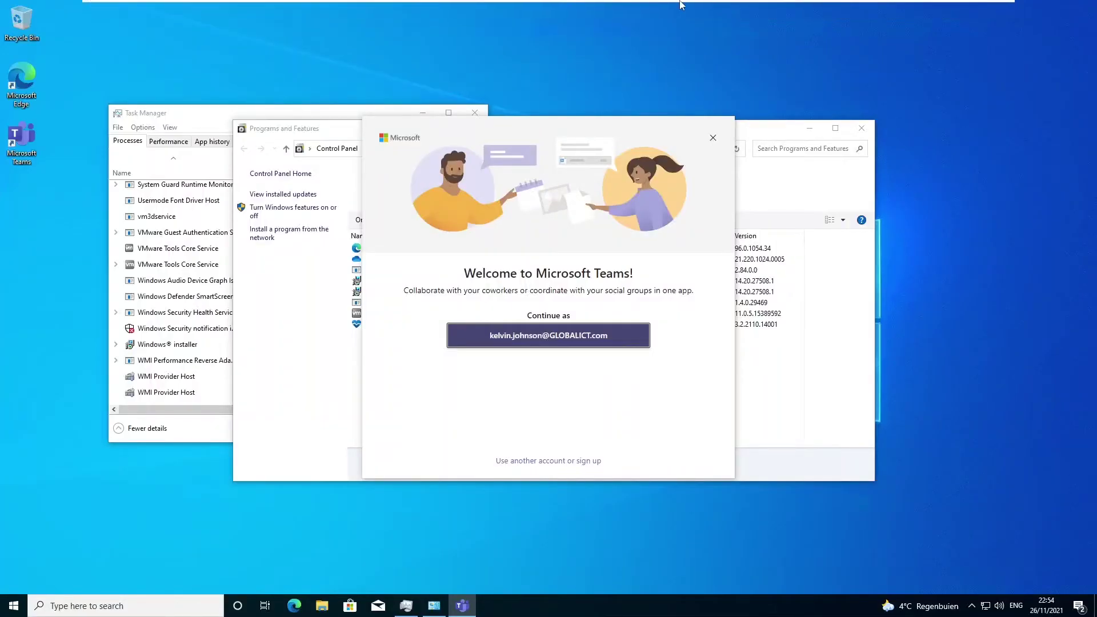
left_click(649, 9)
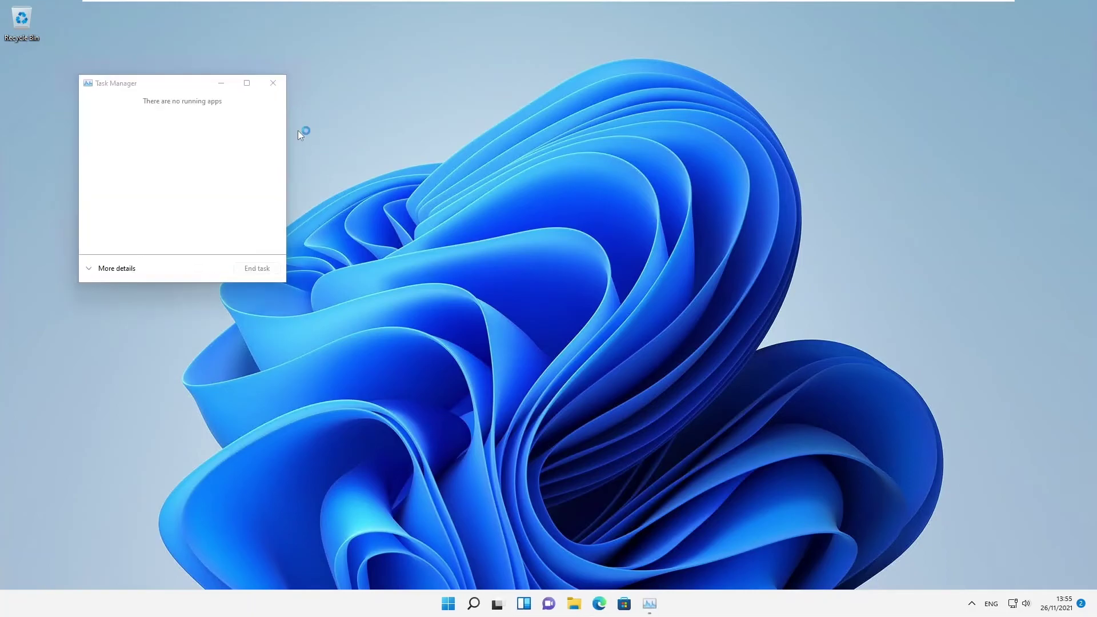
- Expand Task Manager to the detailed view and examine the background processes for Microsoft Teams and the Windows installer
left_click(115, 269)
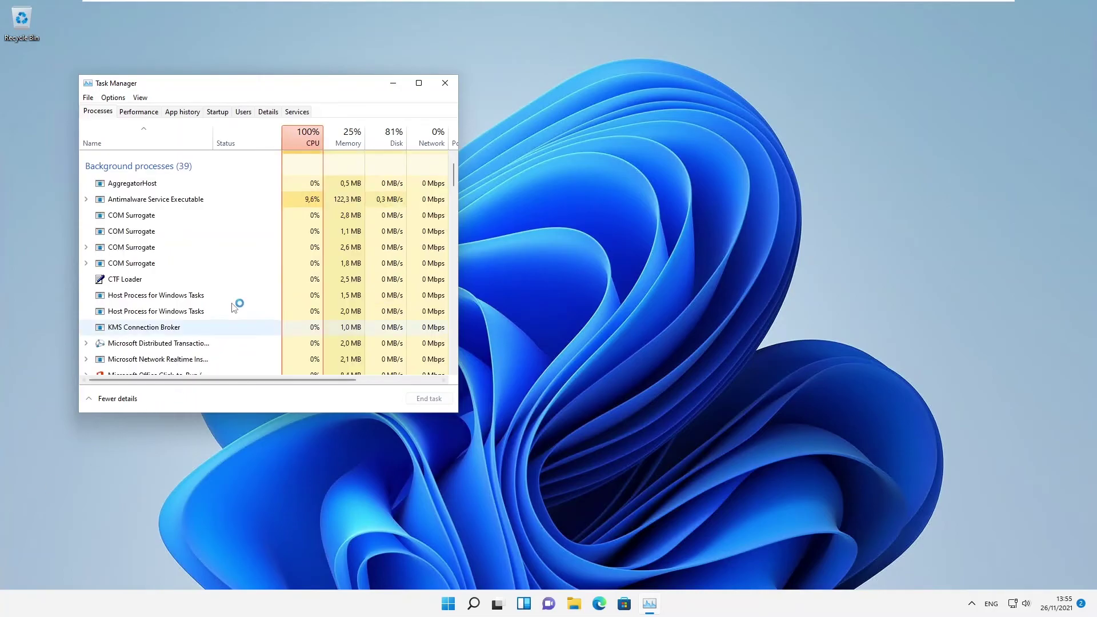
scroll(205, 236, "down", 4)
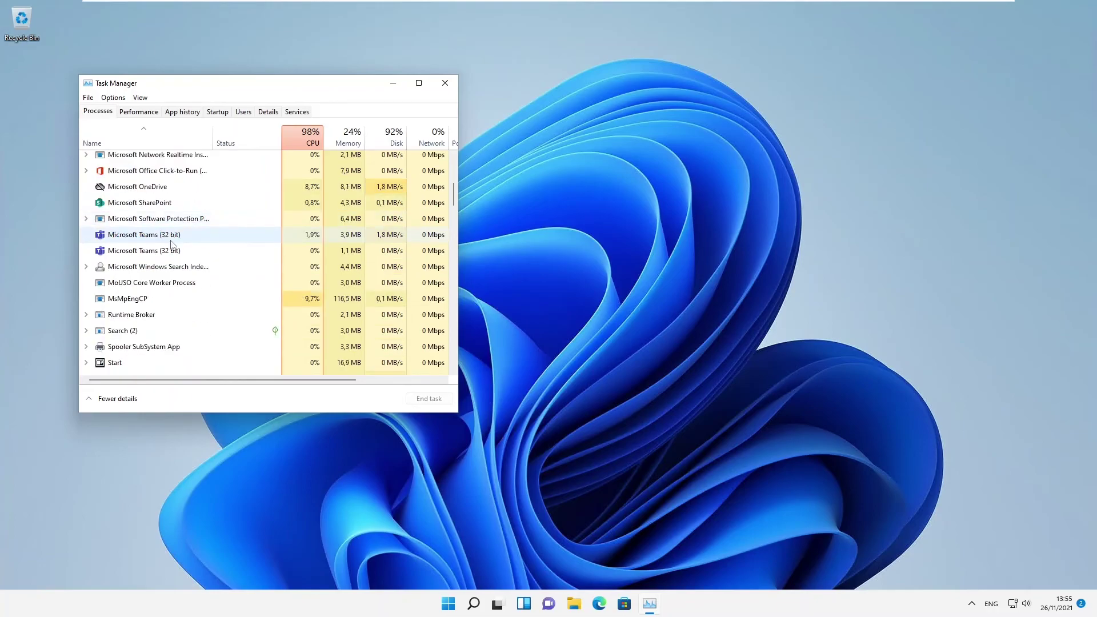
scroll(165, 268, "down", 3)
scroll(164, 269, "down", 3)
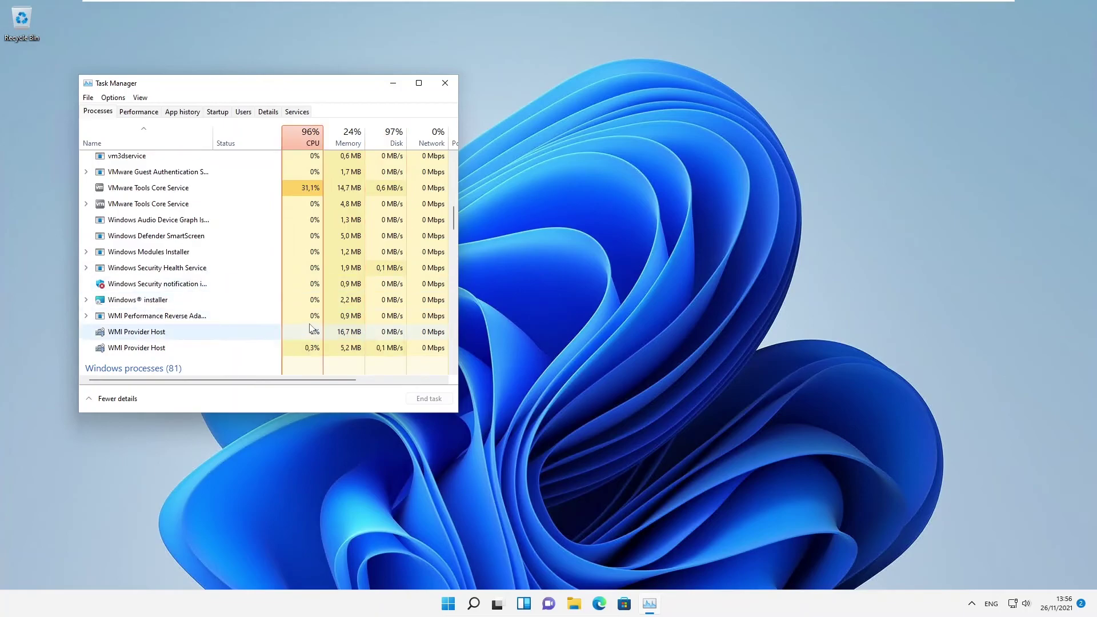
- Open Programs and Features on WIN_11_02 with appwiz.cpl and move its window off the Task Manager process list
key("super+r")
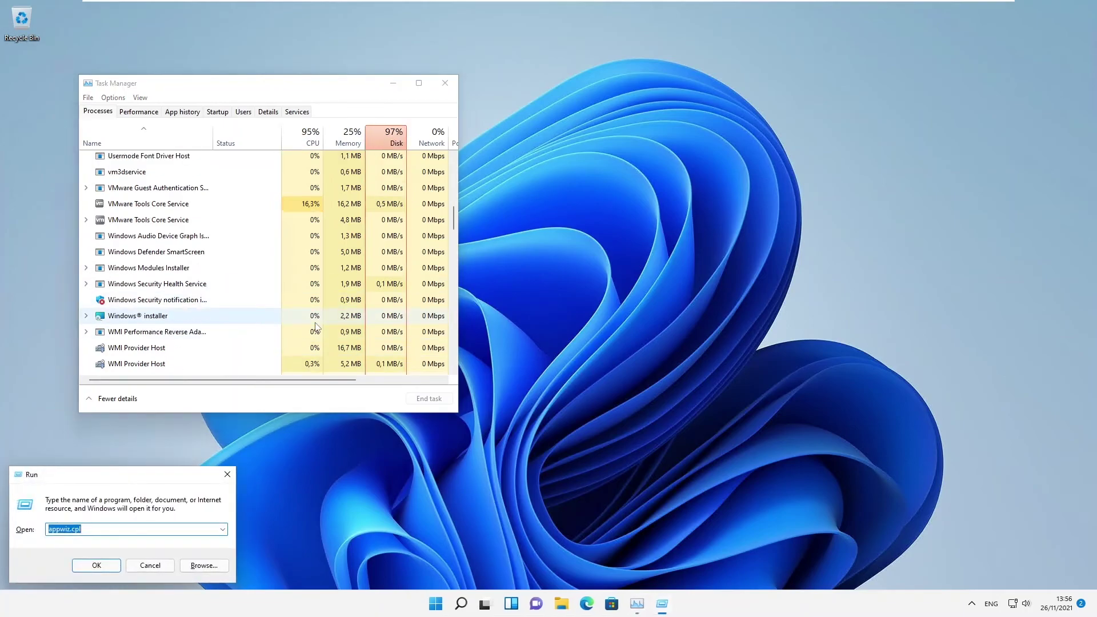
key("Return")
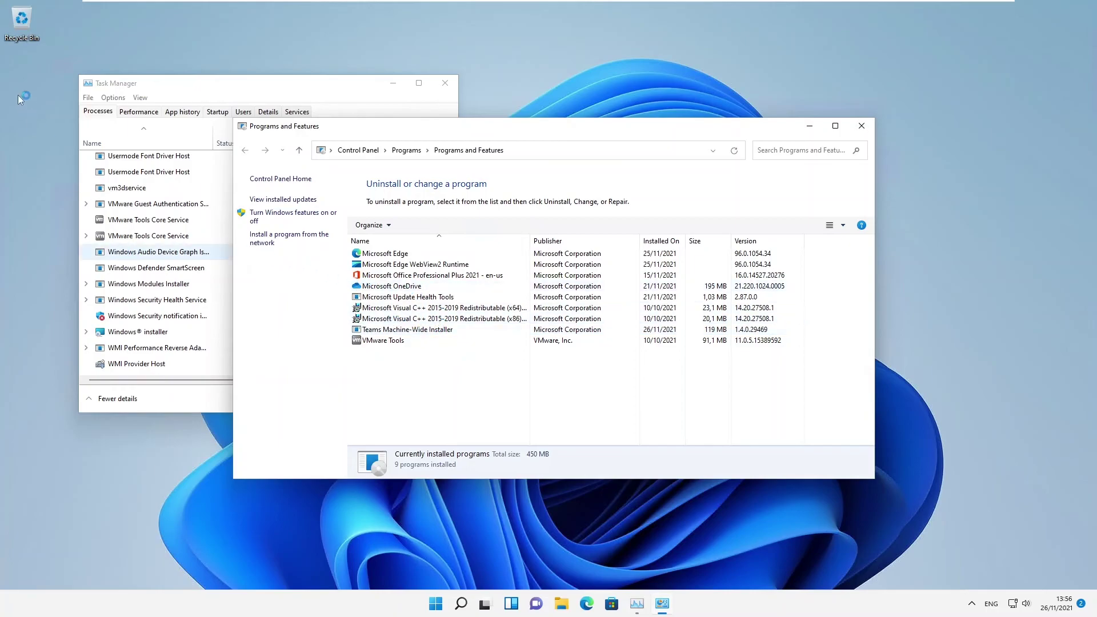
left_click_drag(428, 129, 589, 60)
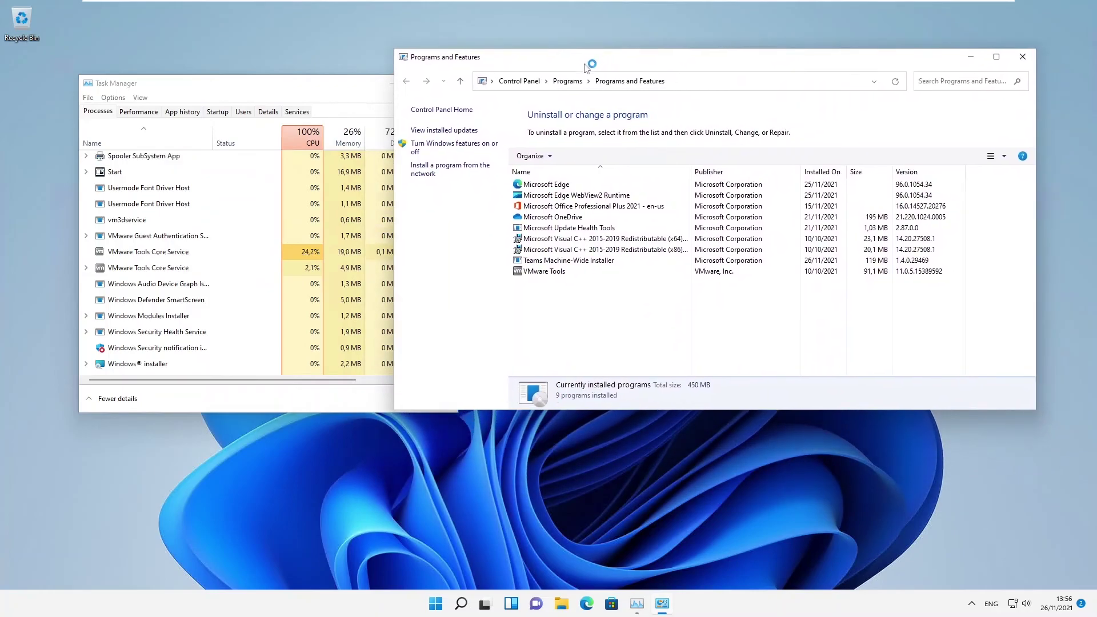